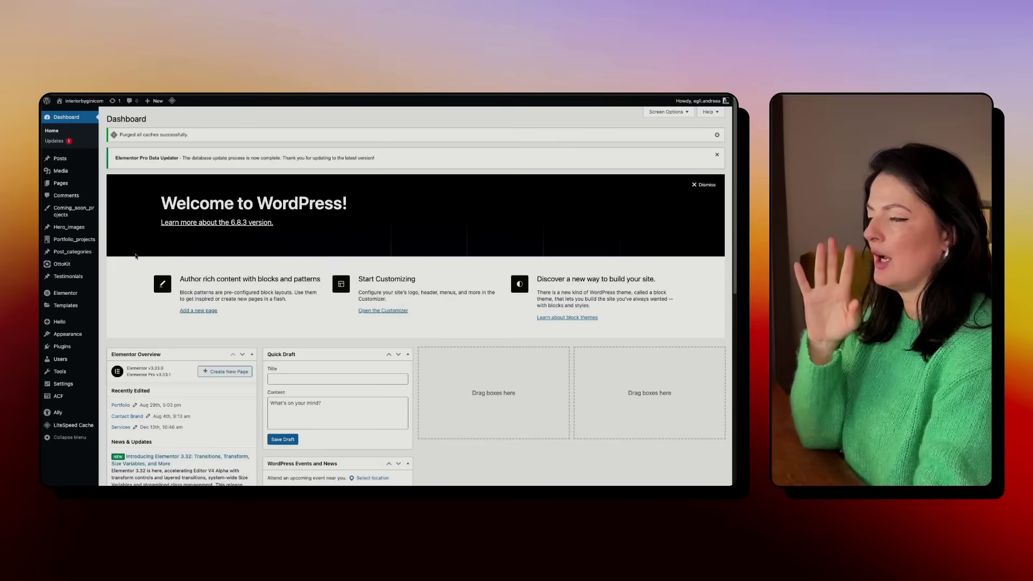
# Launch Ally from the Plugins list to scan the homepage for accessibility issues.
pyautogui.click(62, 349)
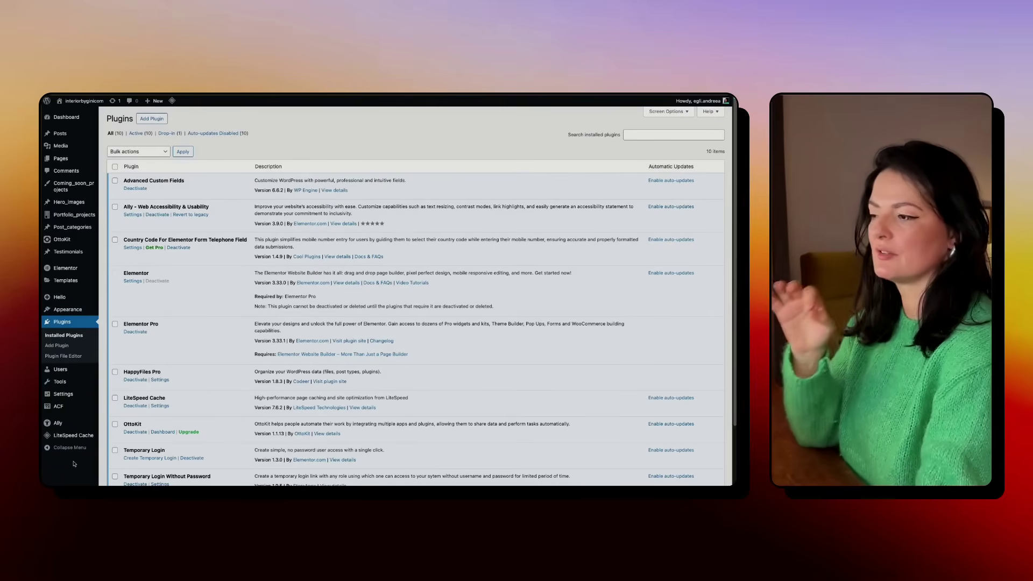
pyautogui.click(58, 424)
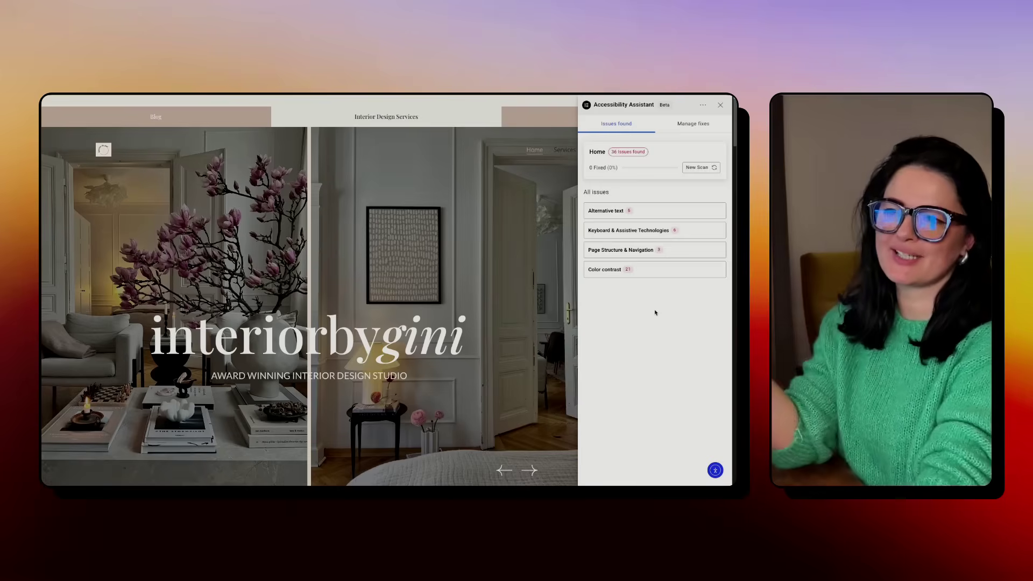
# Give the flagged arrow image the alternative text 'arrows' and apply the fix.
pyautogui.click(617, 212)
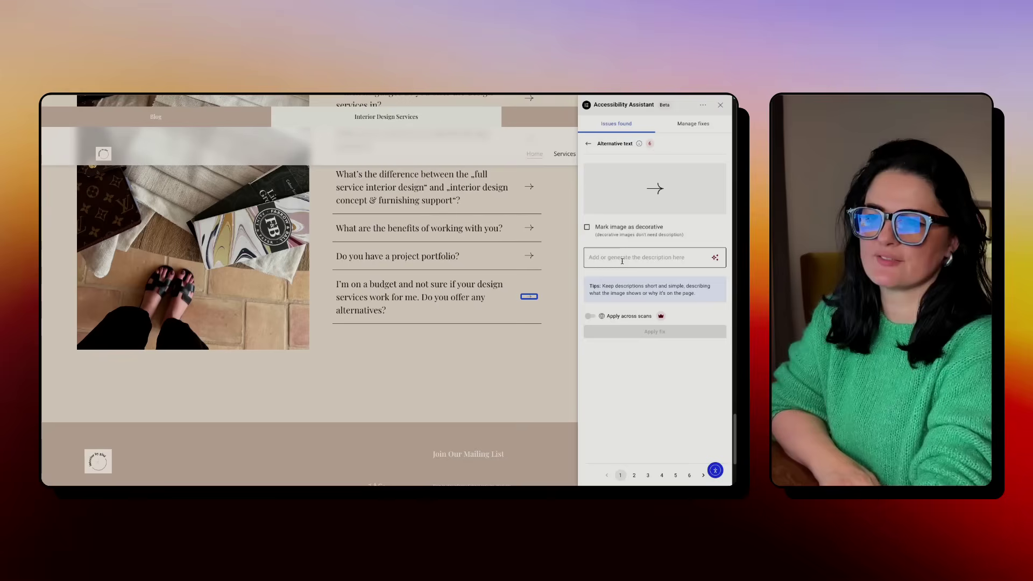
pyautogui.click(622, 260)
pyautogui.write('arrows')
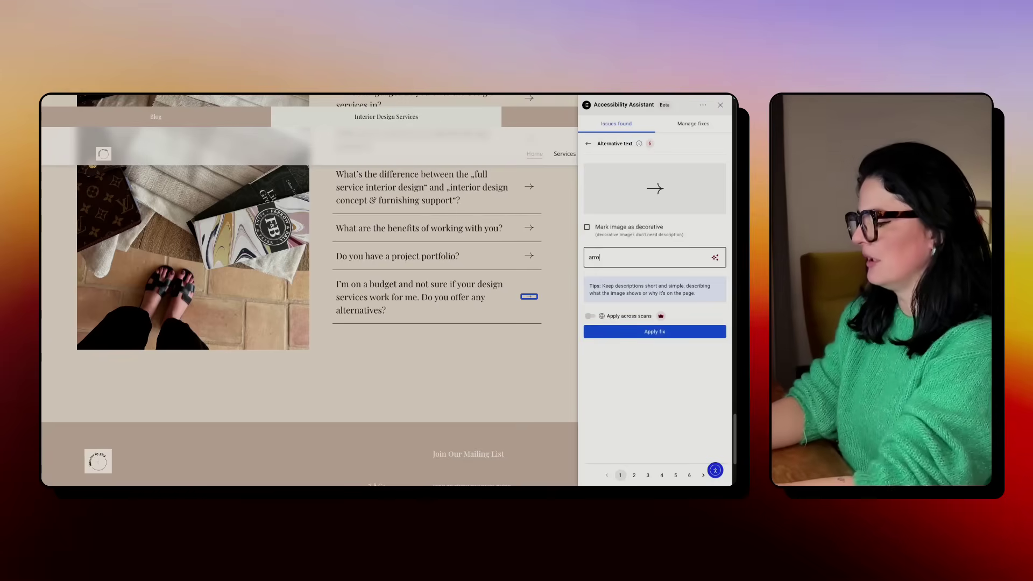
pyautogui.doubleClick(612, 259)
pyautogui.hotkey('ctrl', 'c')
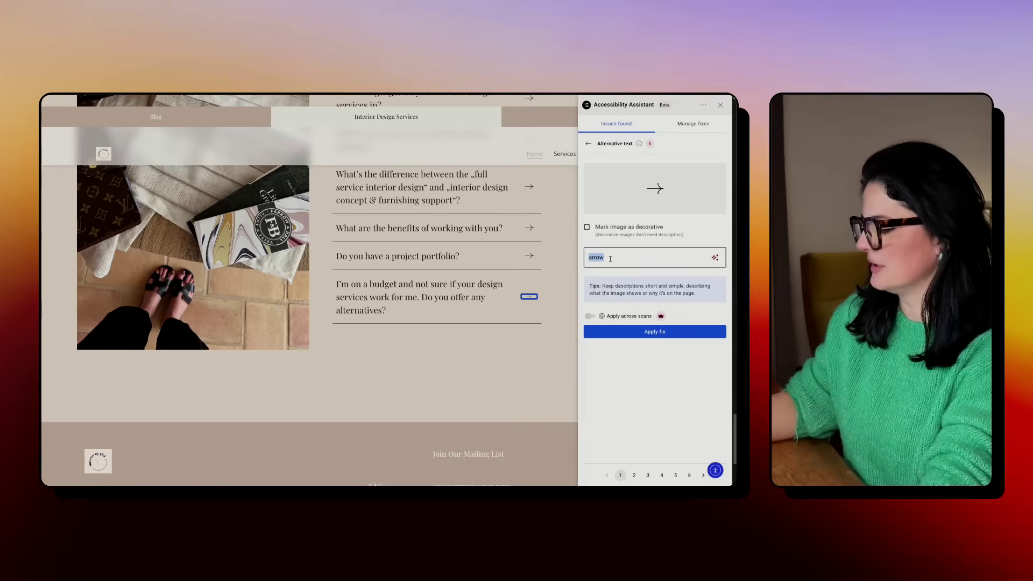
pyautogui.click(644, 332)
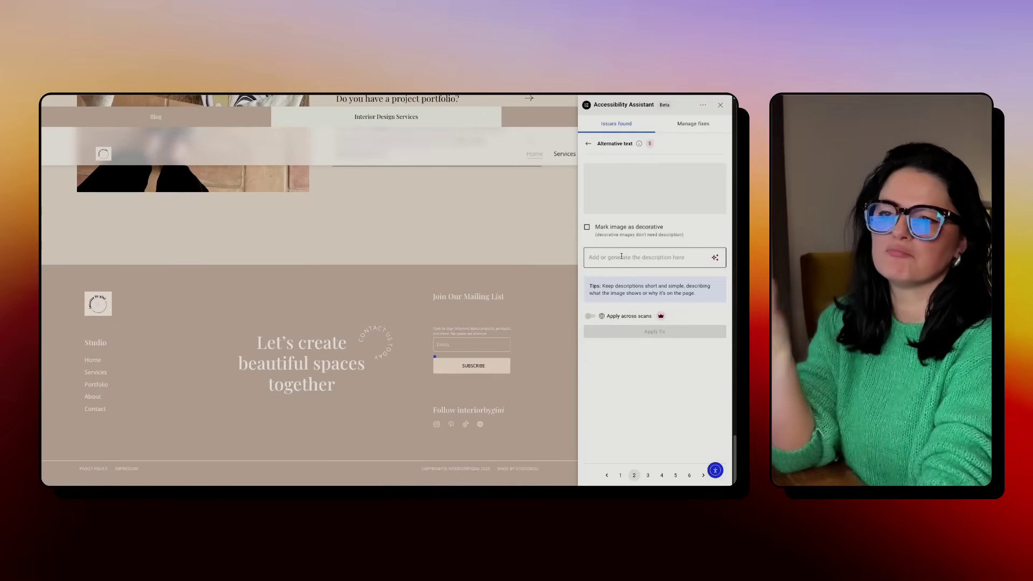
# Try pasting the same description on the next image, then clear it again.
pyautogui.click(622, 257)
pyautogui.hotkey('ctrl', 'v')
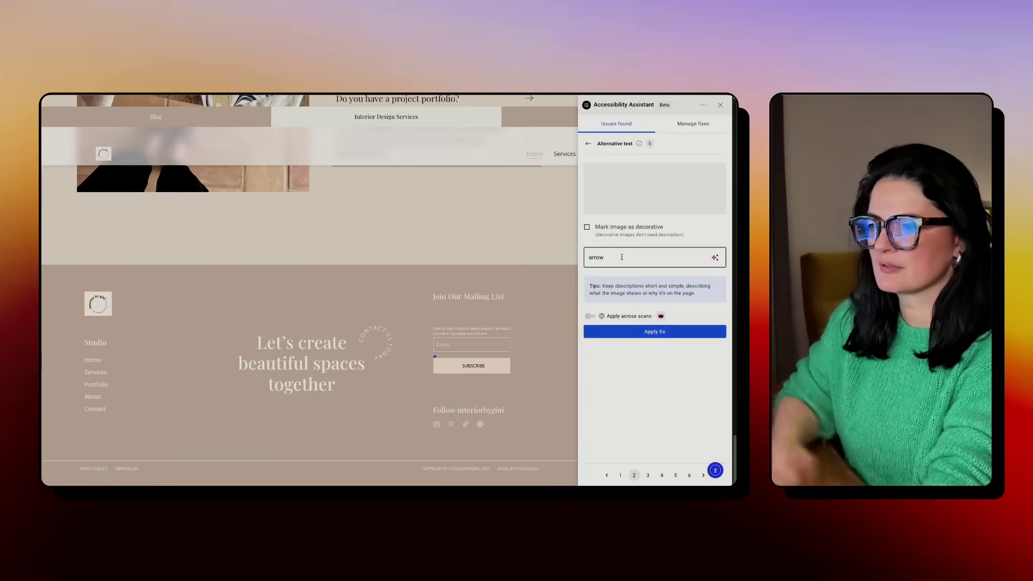
pyautogui.scroll(3, 531, 380)
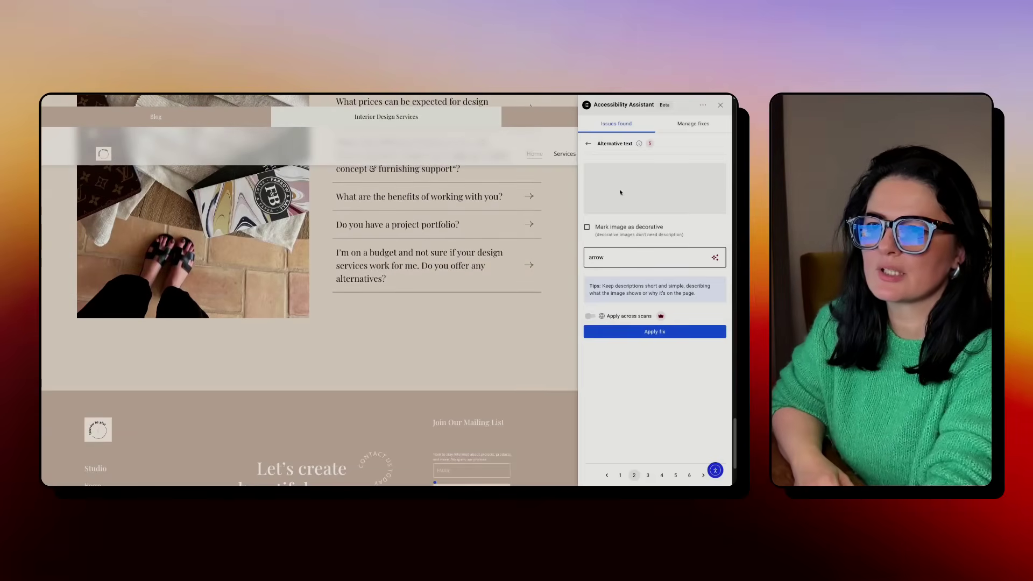
pyautogui.scroll(-2, 531, 380)
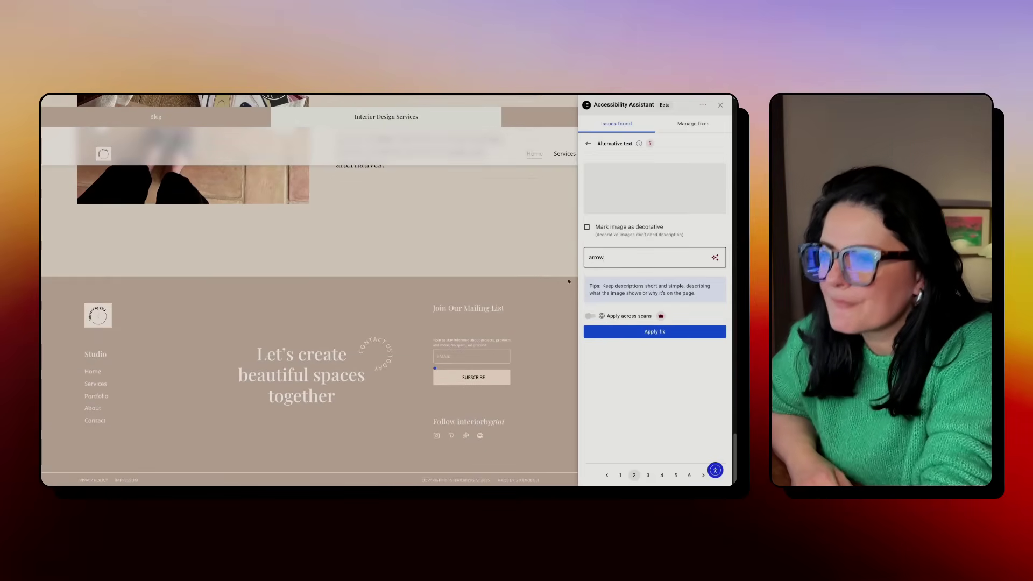
pyautogui.doubleClick(603, 259)
pyautogui.press('BackSpace')
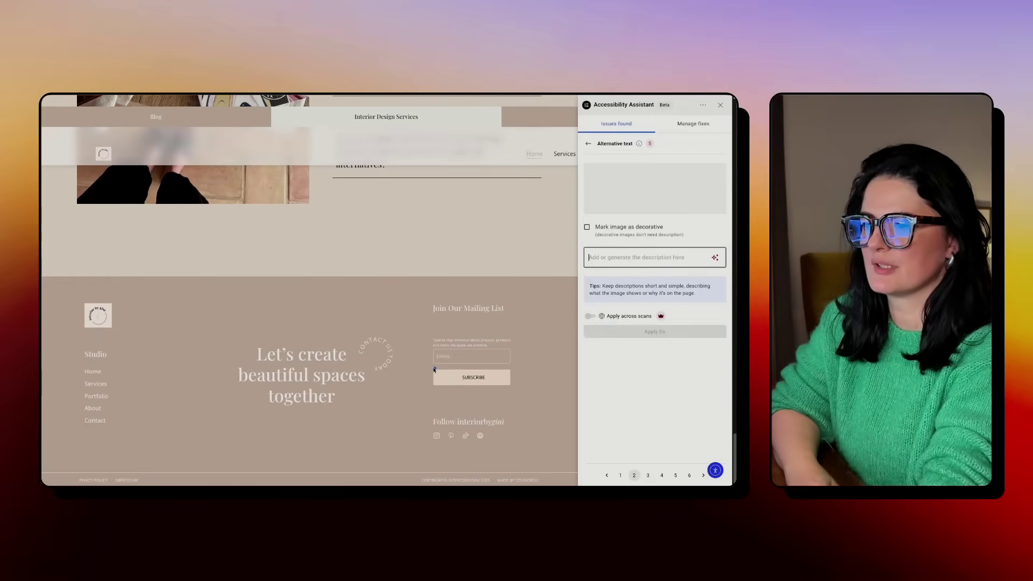
pyautogui.scroll(4, 435, 370)
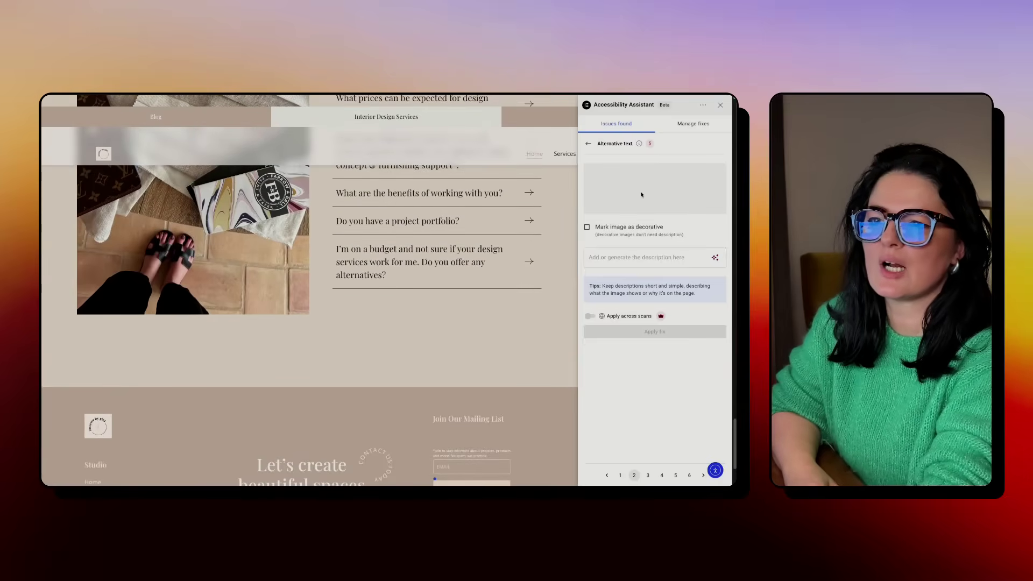
# Describe the Instagram icon as 'instagram icon', apply it, and skip the TikTok and globe icons.
pyautogui.click(648, 475)
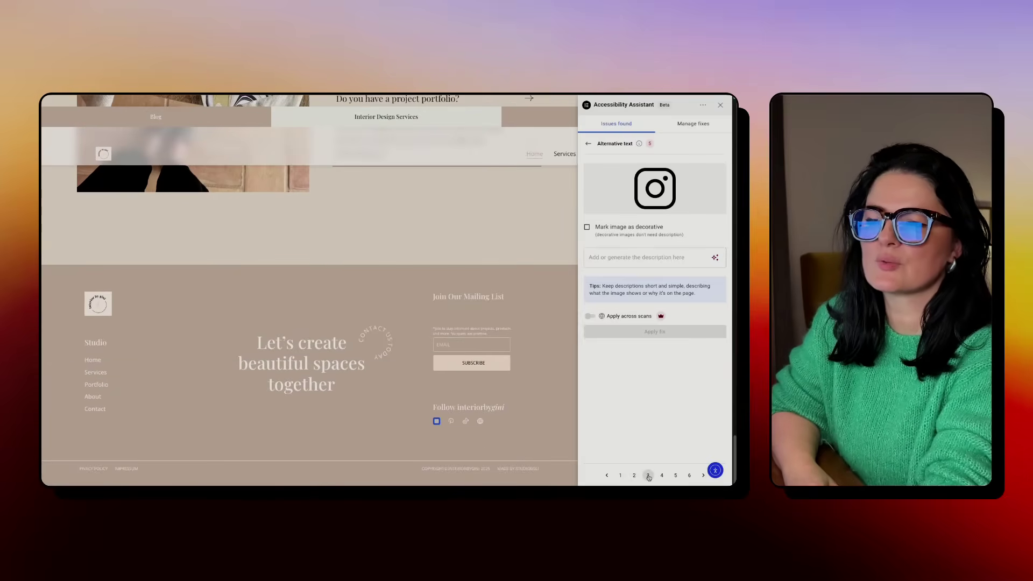
pyautogui.click(635, 258)
pyautogui.write('instagram')
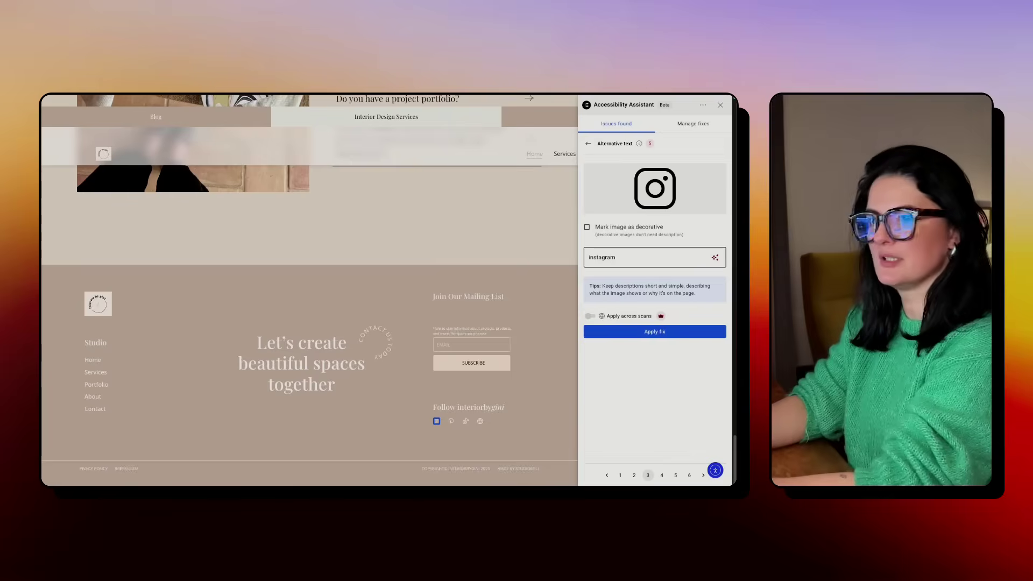
pyautogui.write(' icon')
pyautogui.click(663, 332)
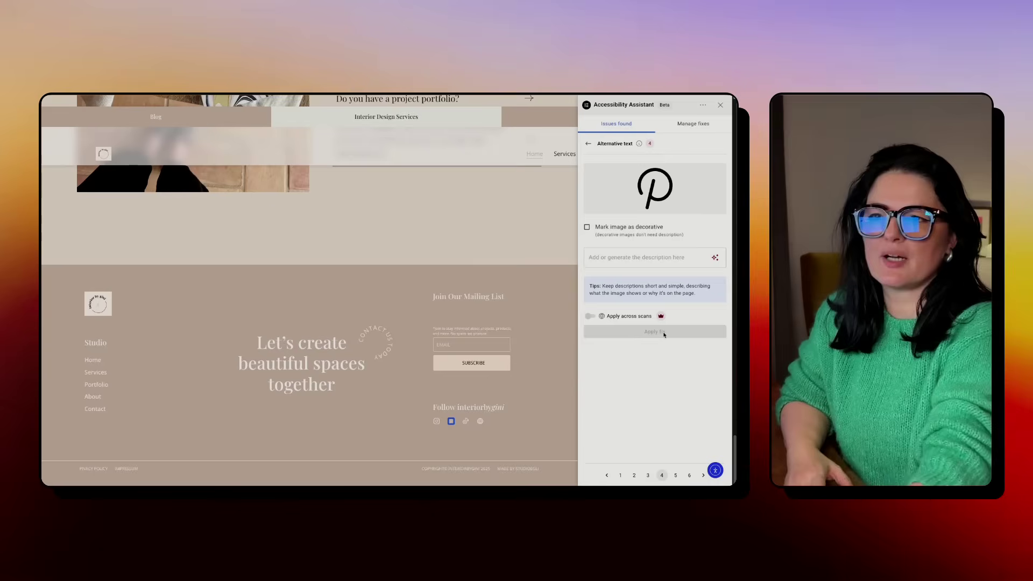
pyautogui.click(676, 475)
pyautogui.click(689, 475)
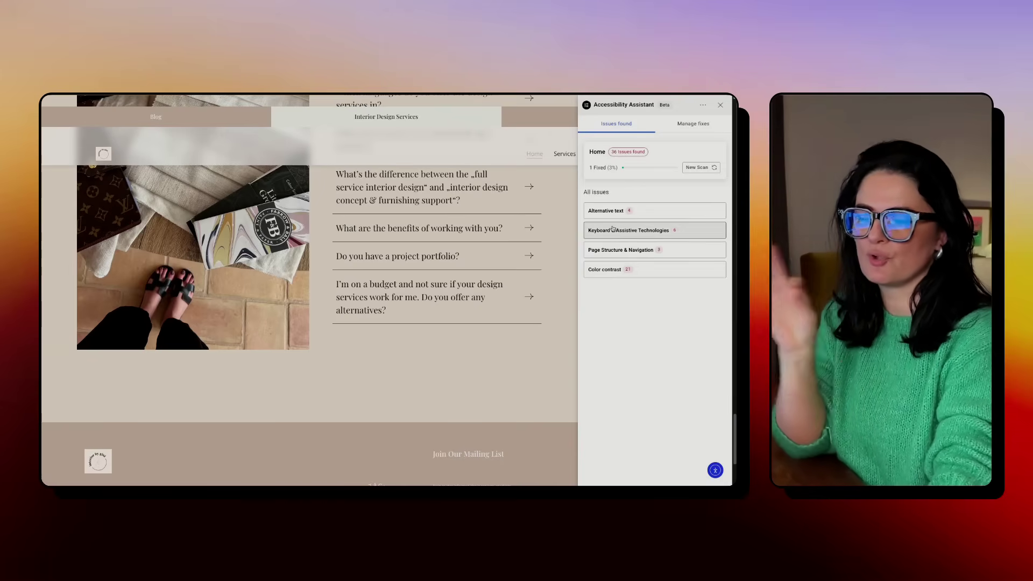
# Open Keyboard & Assistive Technologies and expand the first Link Purpose Unclear issue for the logo link.
pyautogui.click(612, 229)
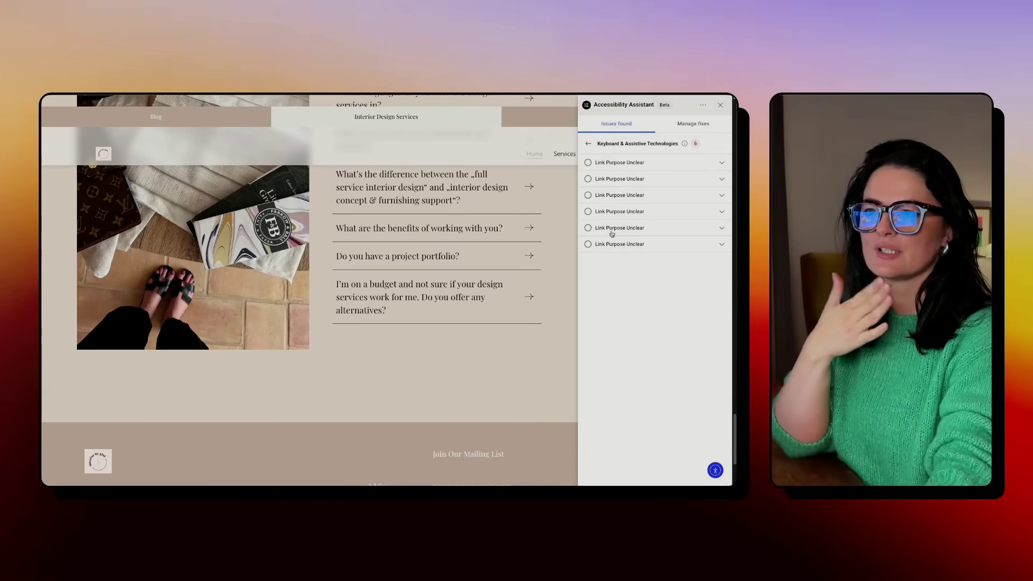
pyautogui.press('Escape')
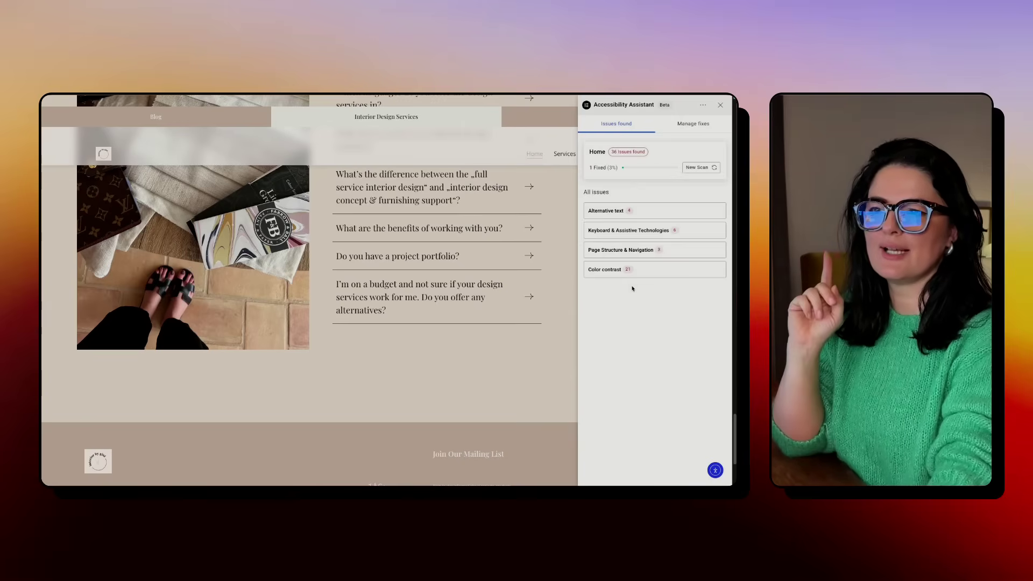
pyautogui.click(660, 231)
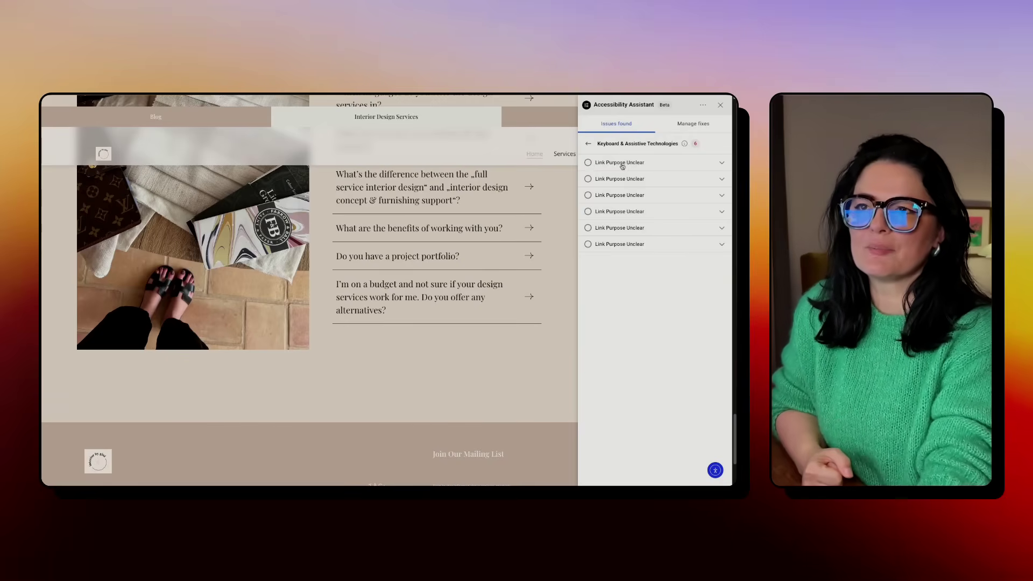
pyautogui.click(640, 162)
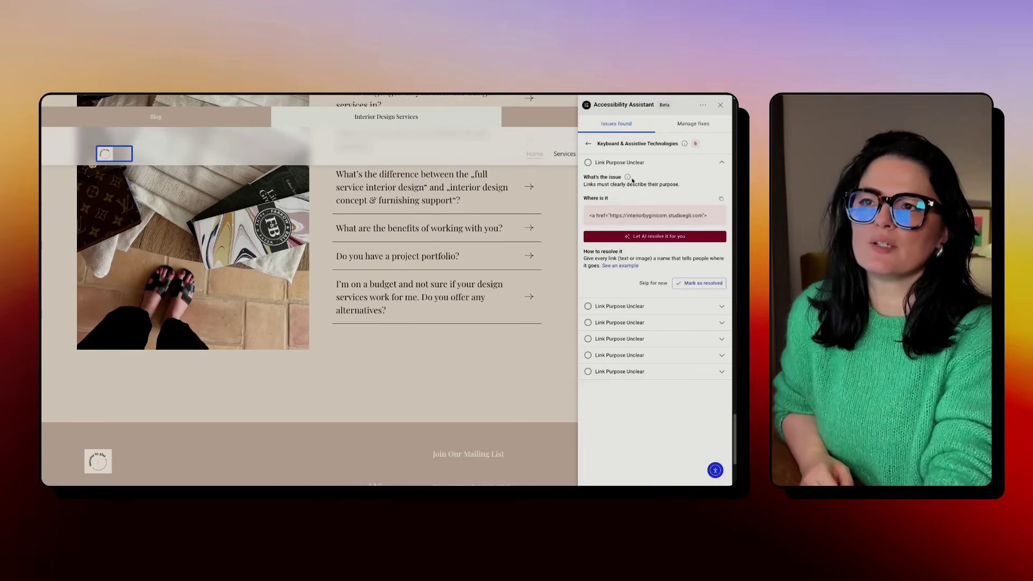
# Read the What's the issue info, then return to the All issues overview.
pyautogui.moveTo(628, 178)
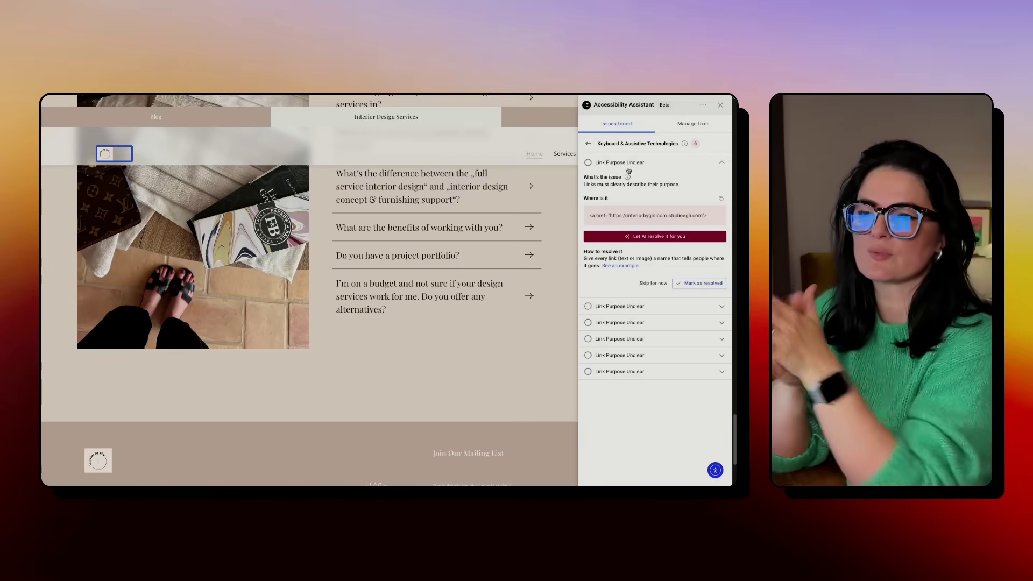
pyautogui.click(588, 143)
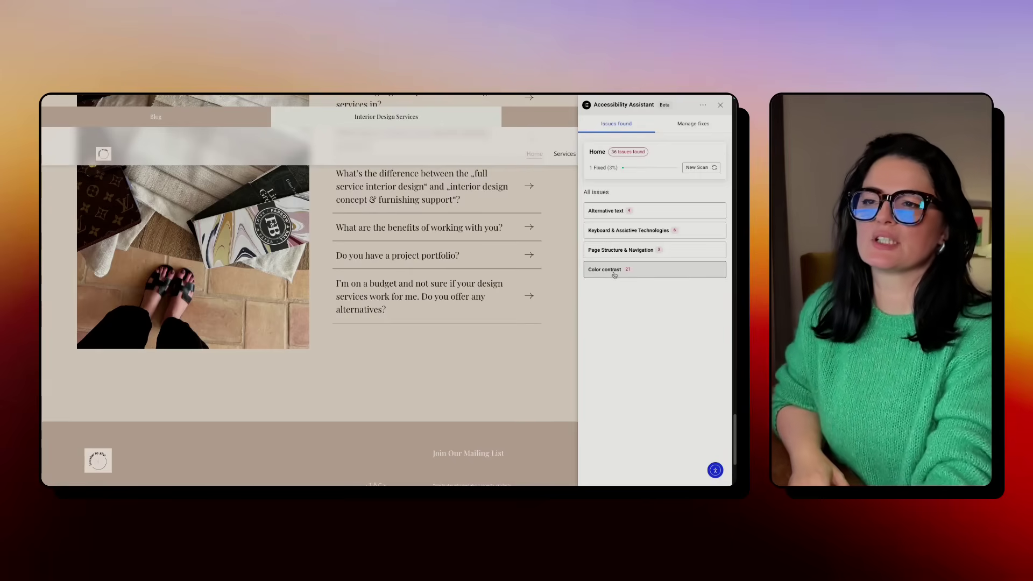
# In Color contrast, lower the Blog text lightness from 99 to 29 (contrast 4.56) and apply.
pyautogui.click(615, 275)
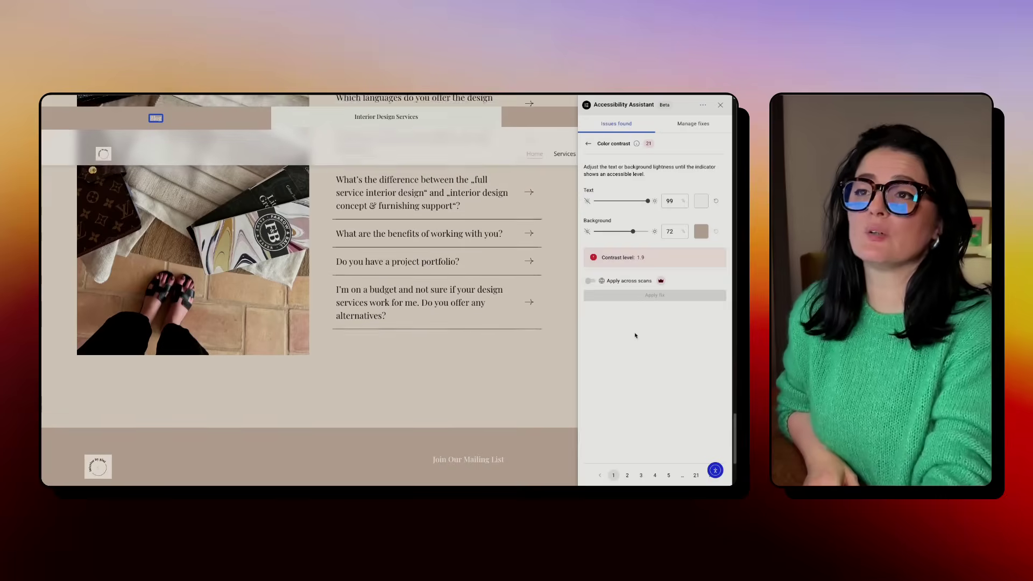
pyautogui.click(588, 144)
pyautogui.click(601, 269)
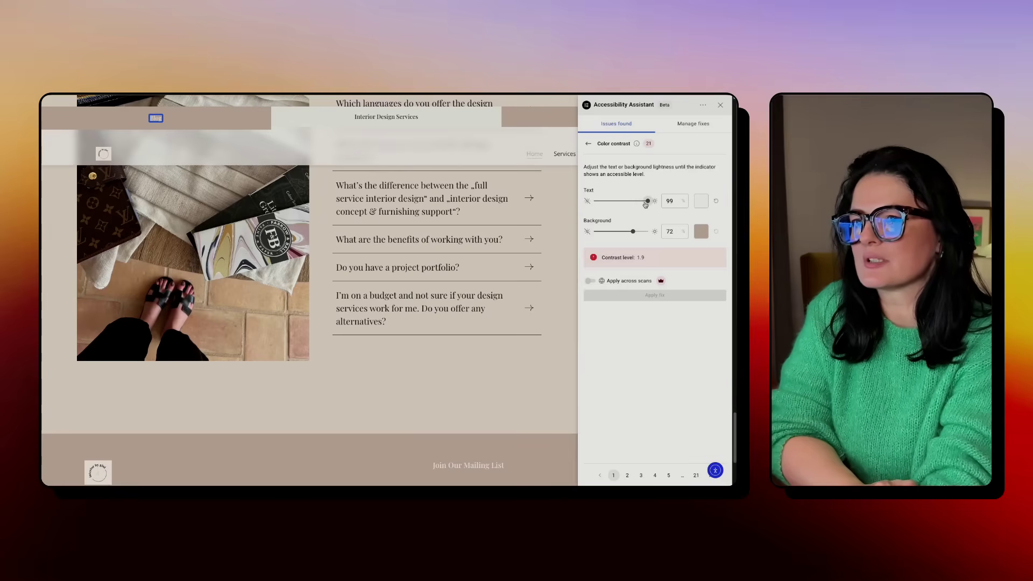
pyautogui.moveTo(647, 201); pyautogui.dragTo(610, 204)
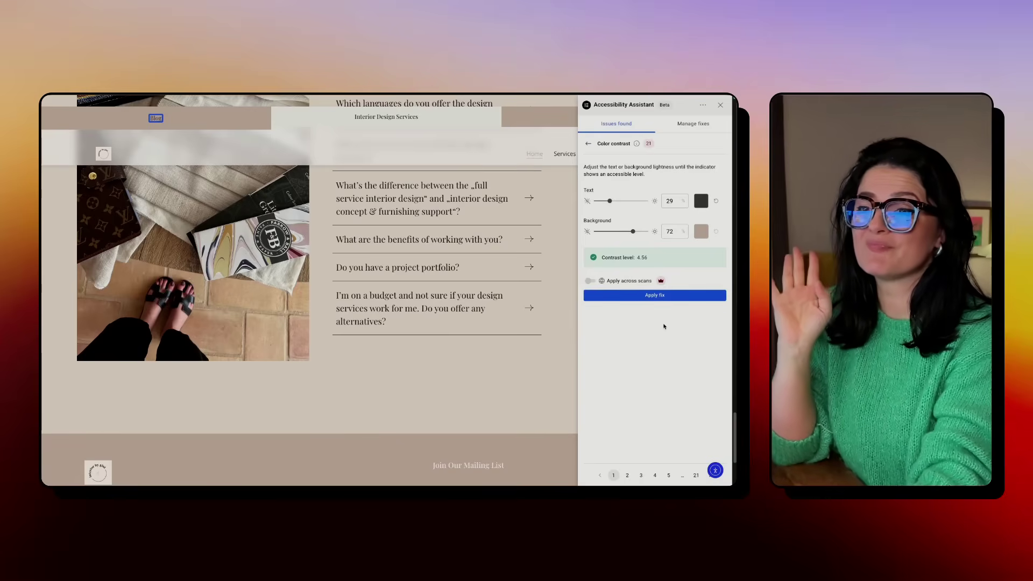
pyautogui.click(657, 297)
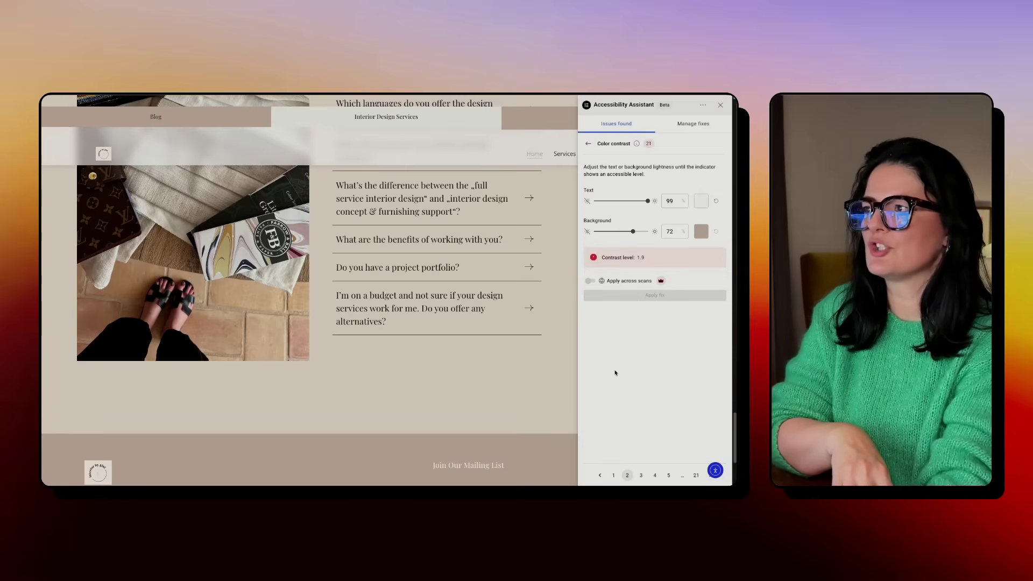
# Move to contrast issue 3 and try adjusting the heading's background lightness.
pyautogui.scroll(15, 468, 429)
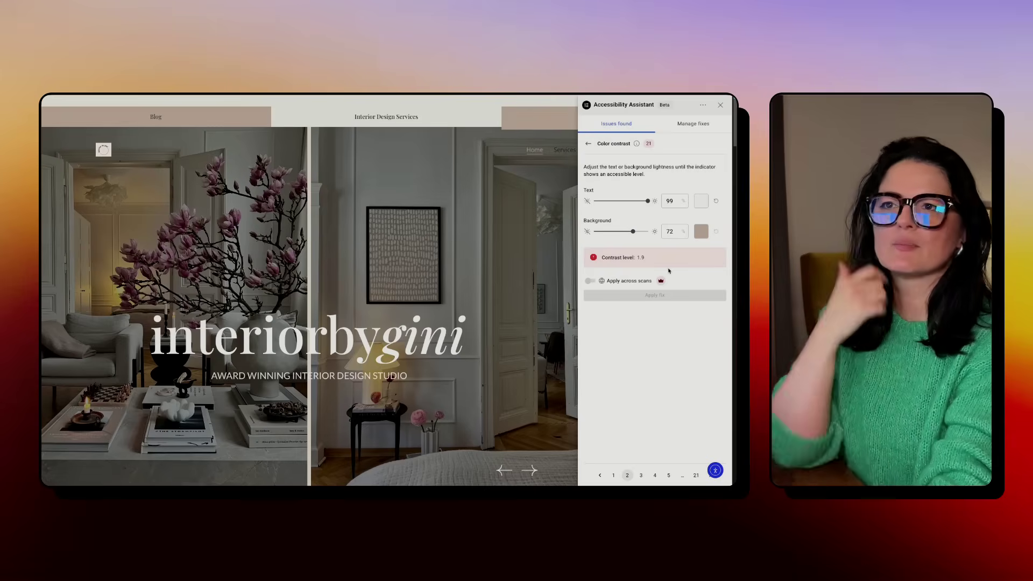
pyautogui.moveTo(663, 280)
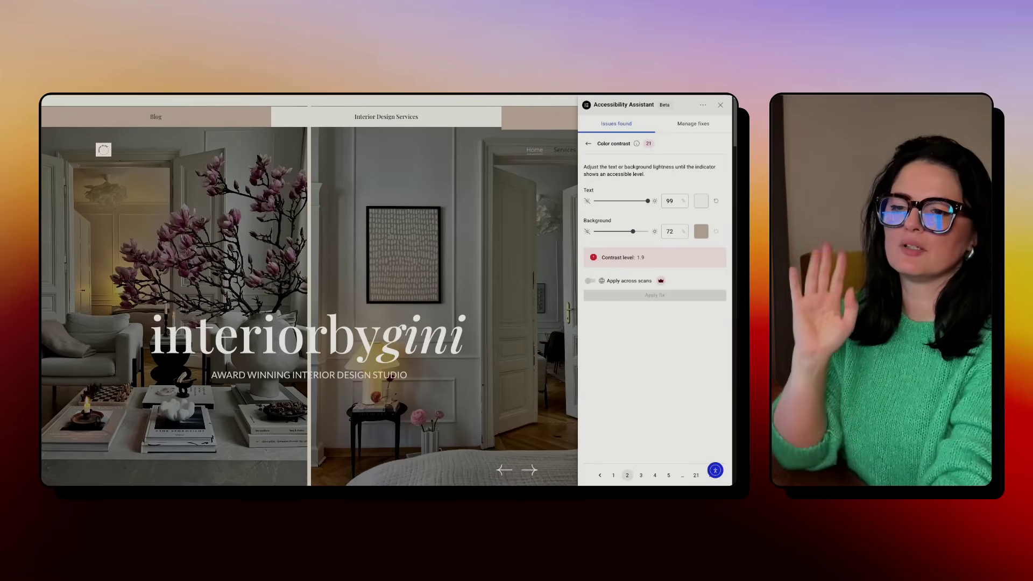
pyautogui.click(640, 475)
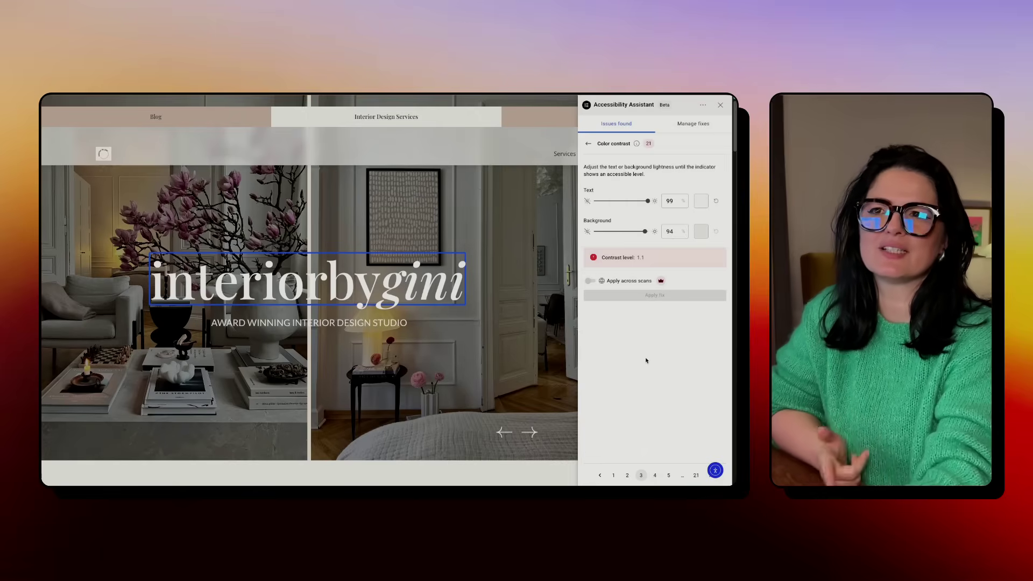
pyautogui.moveTo(637, 145)
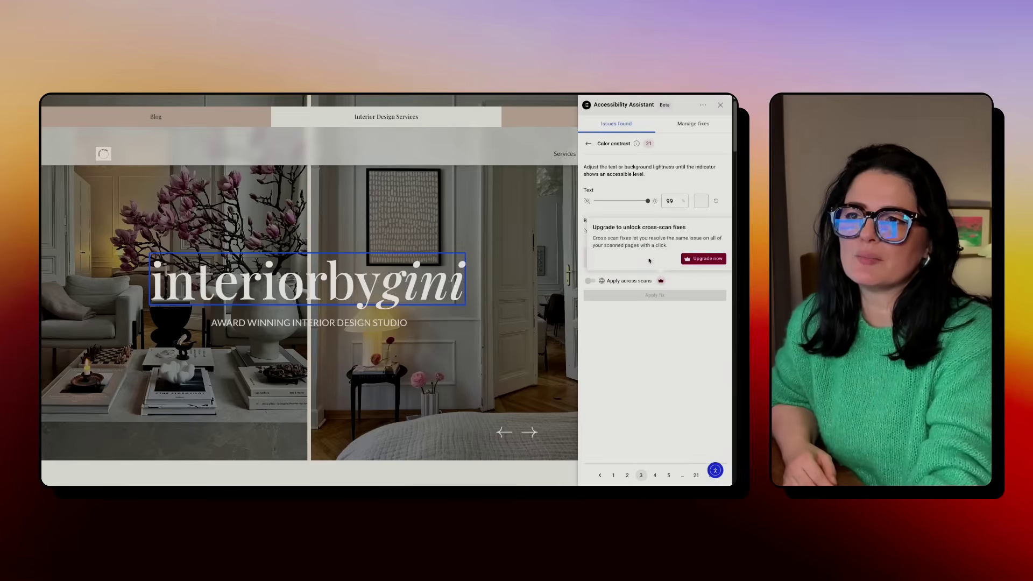
pyautogui.moveTo(644, 231); pyautogui.dragTo(645, 231)
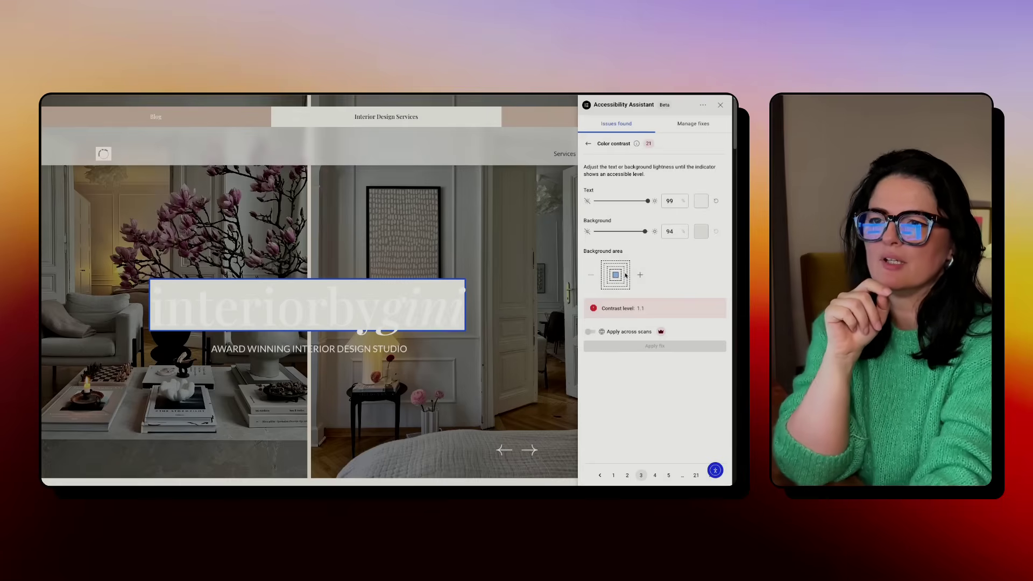
# Extend the background area to the whole hero, darken it, then page ahead to issue 6.
pyautogui.click(639, 275)
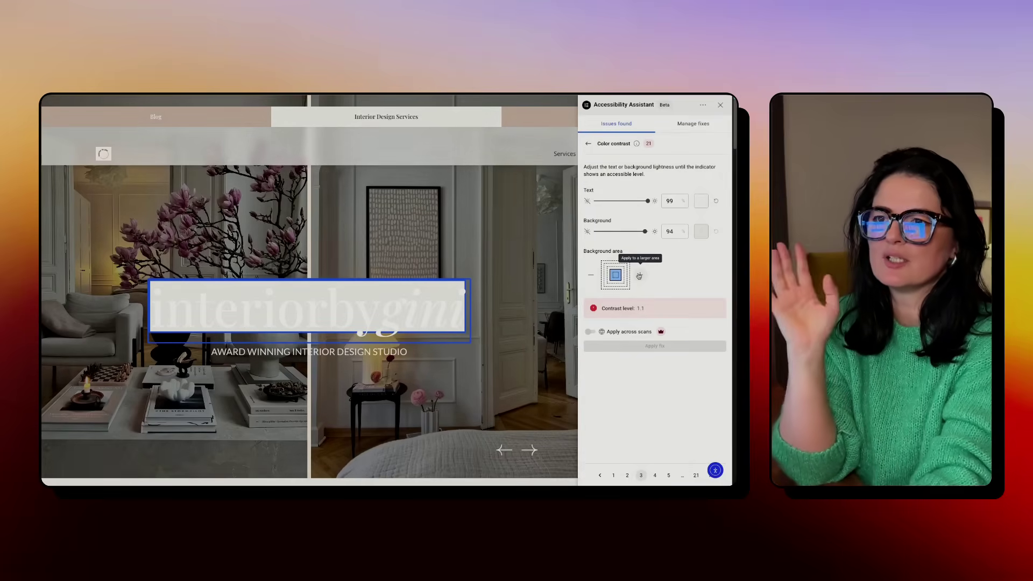
pyautogui.click(639, 276)
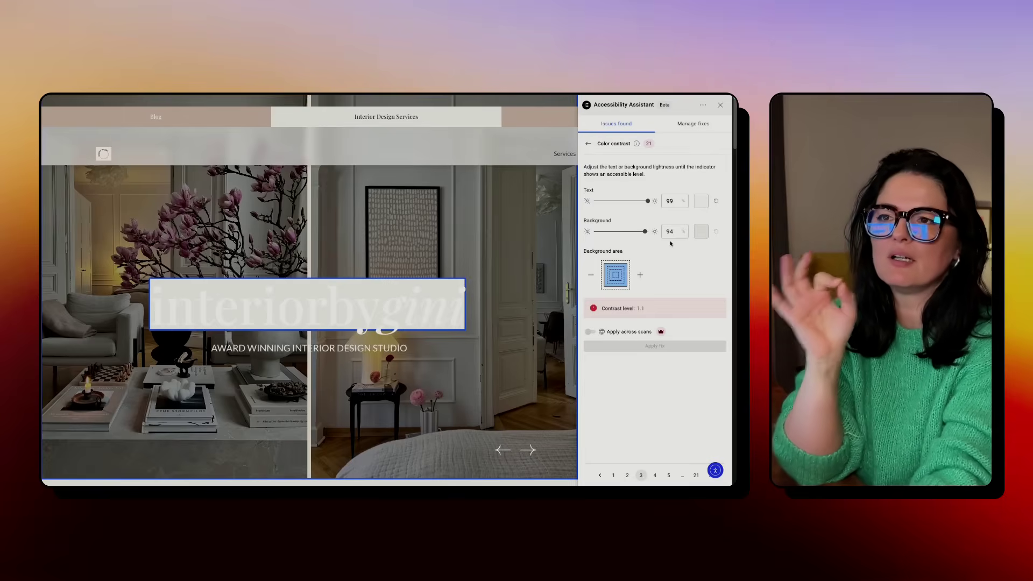
pyautogui.moveTo(646, 234); pyautogui.dragTo(623, 232)
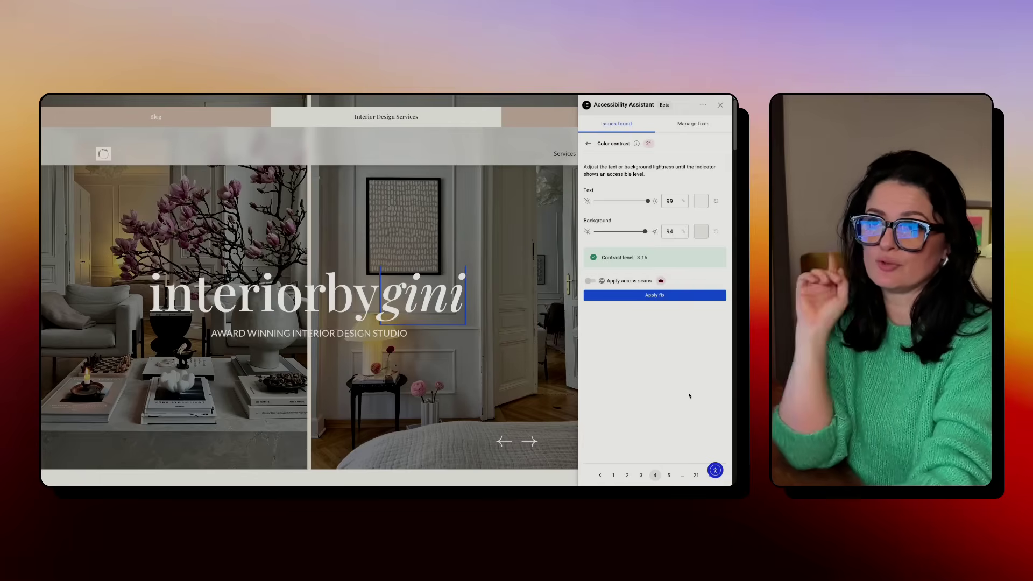
pyautogui.click(668, 474)
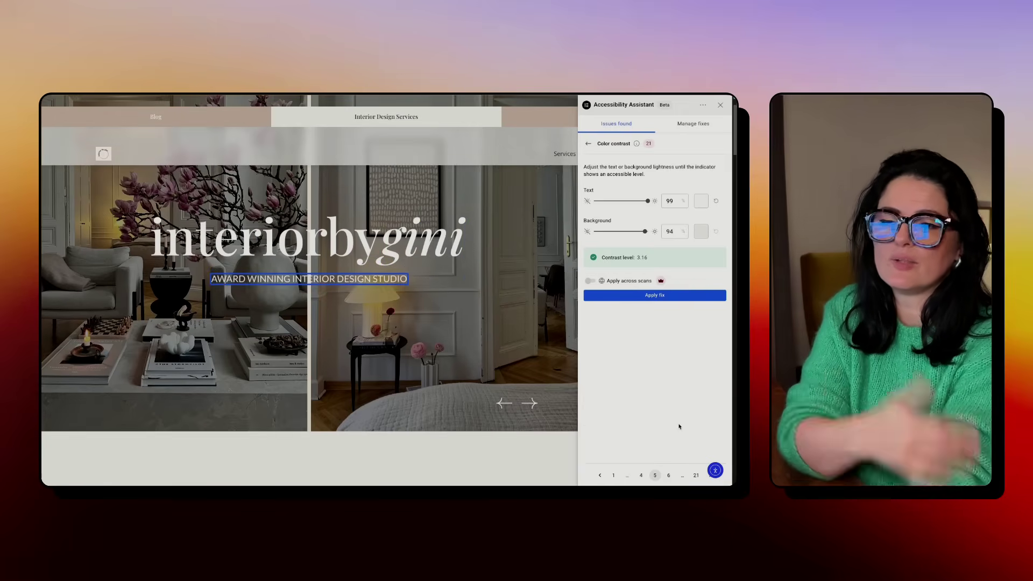
pyautogui.click(668, 475)
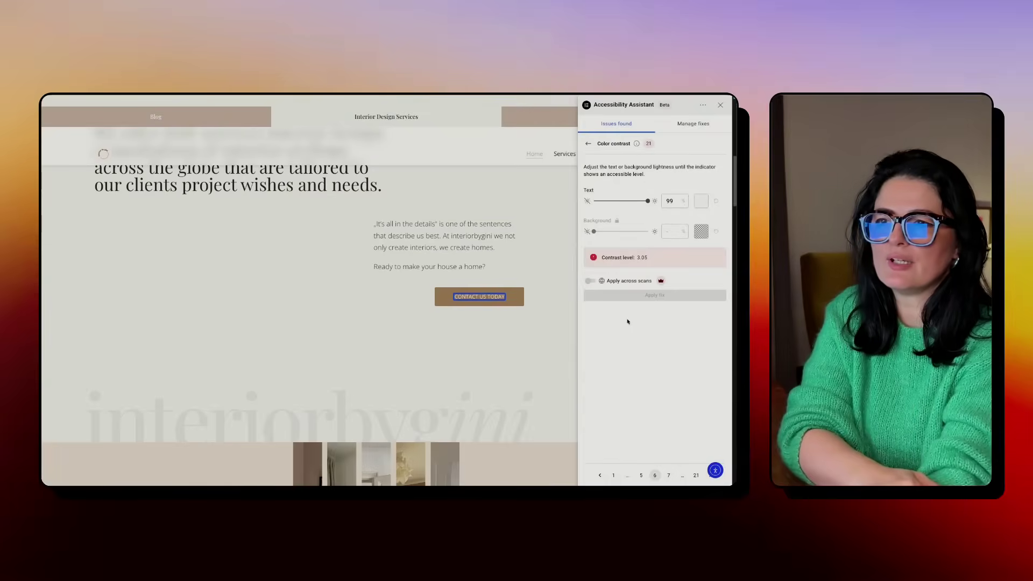
# On issue 7, lower the footer Studio text lightness to 29 for contrast 4.56 and apply.
pyautogui.click(669, 475)
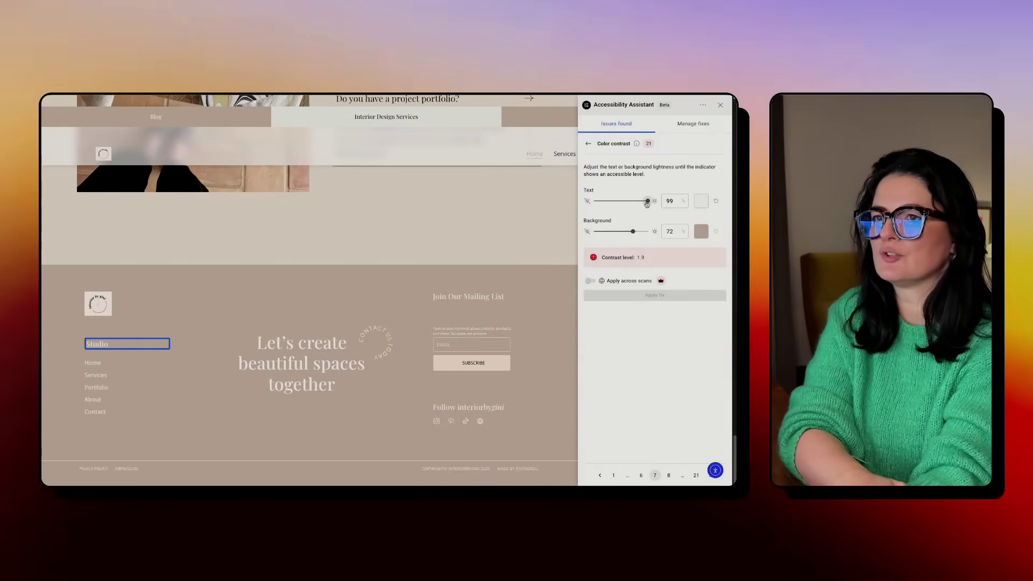
pyautogui.moveTo(648, 202); pyautogui.dragTo(609, 210)
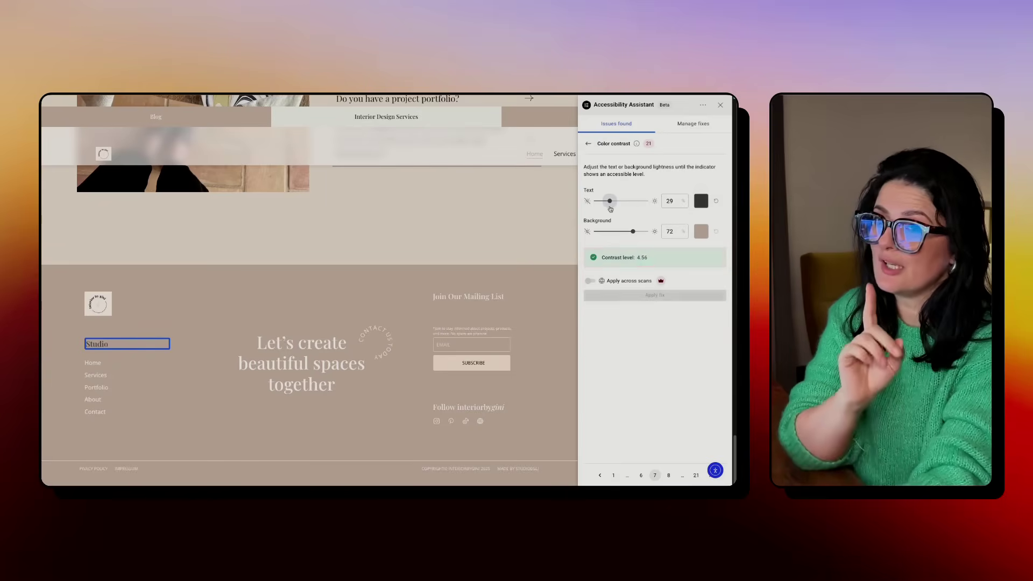
pyautogui.click(639, 295)
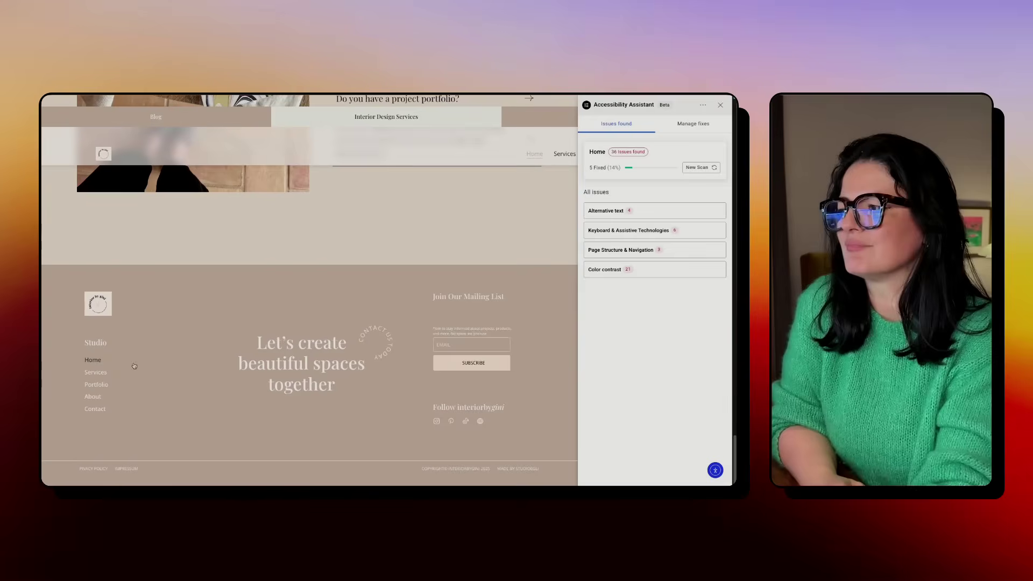
# Remove all 4 Color contrast fixes in Manage fixes, then return to Issues found.
pyautogui.click(696, 125)
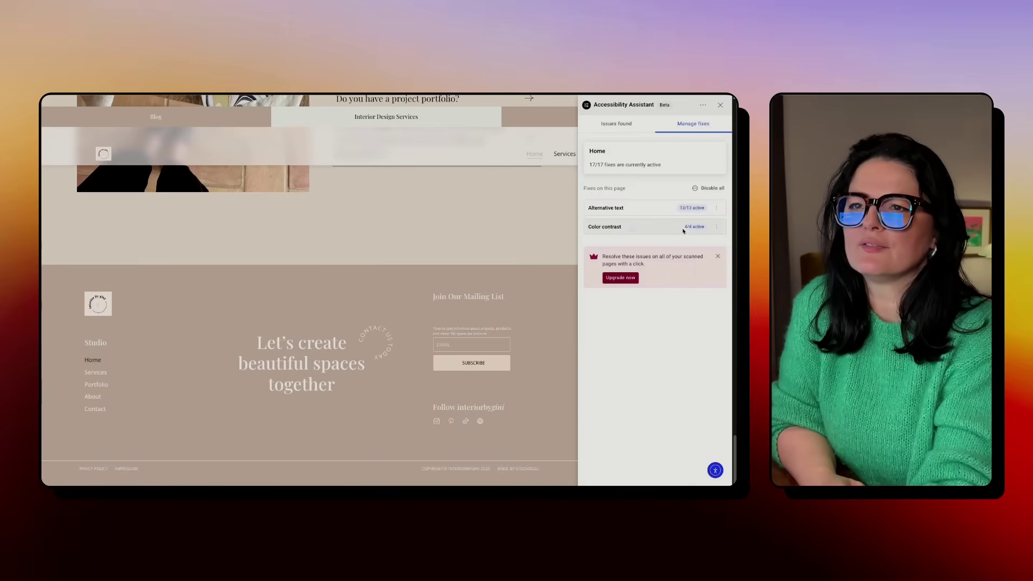
pyautogui.click(714, 228)
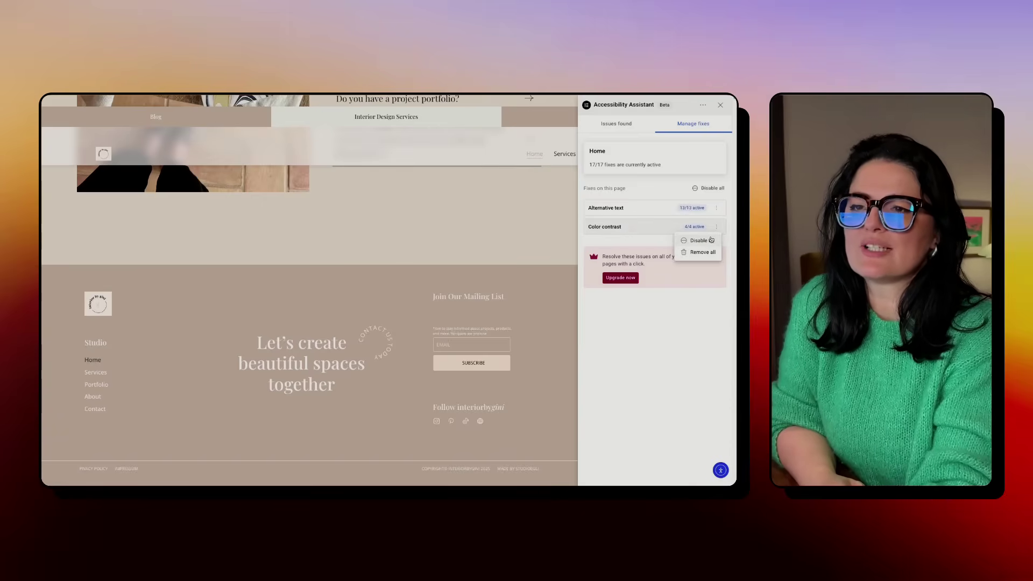
pyautogui.click(707, 251)
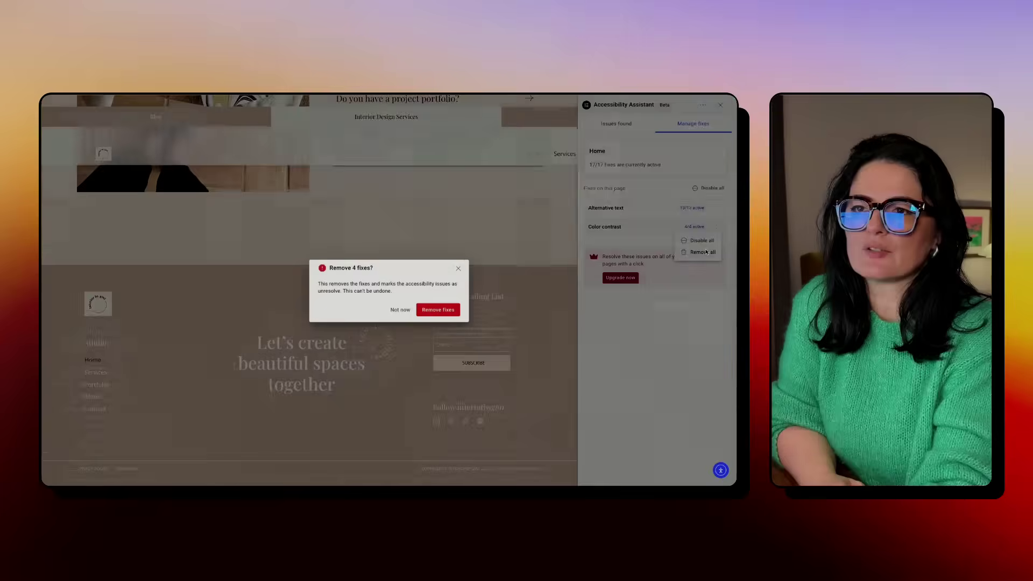
pyautogui.click(446, 309)
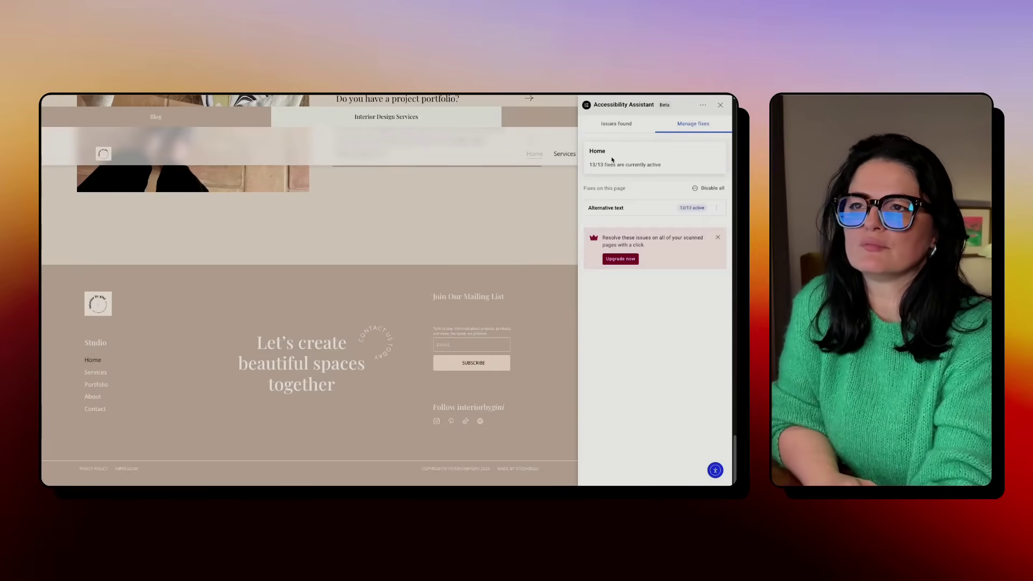
pyautogui.click(608, 123)
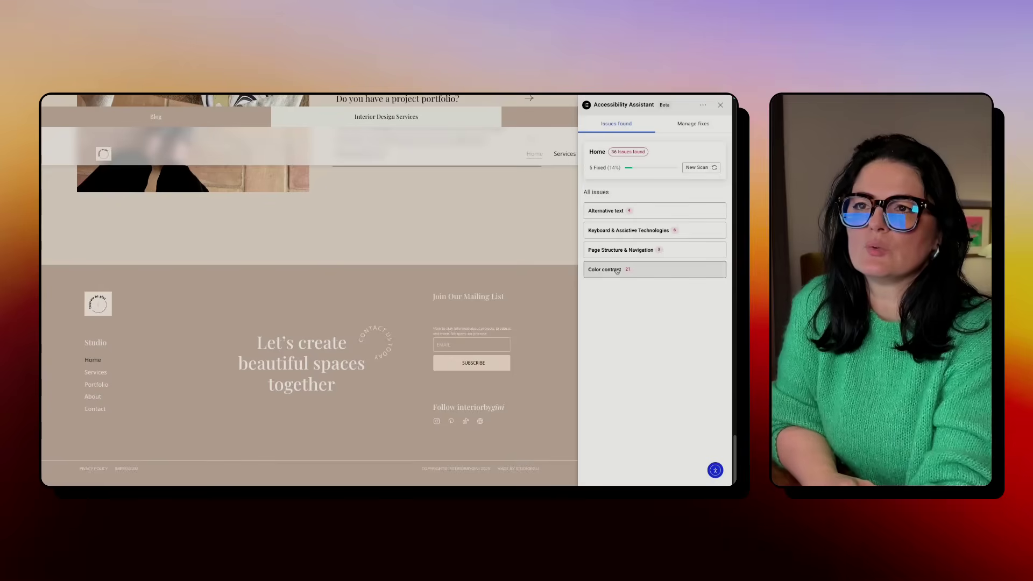
# Reopen Color contrast, then reload the page so Ally rescans the homepage.
pyautogui.click(649, 269)
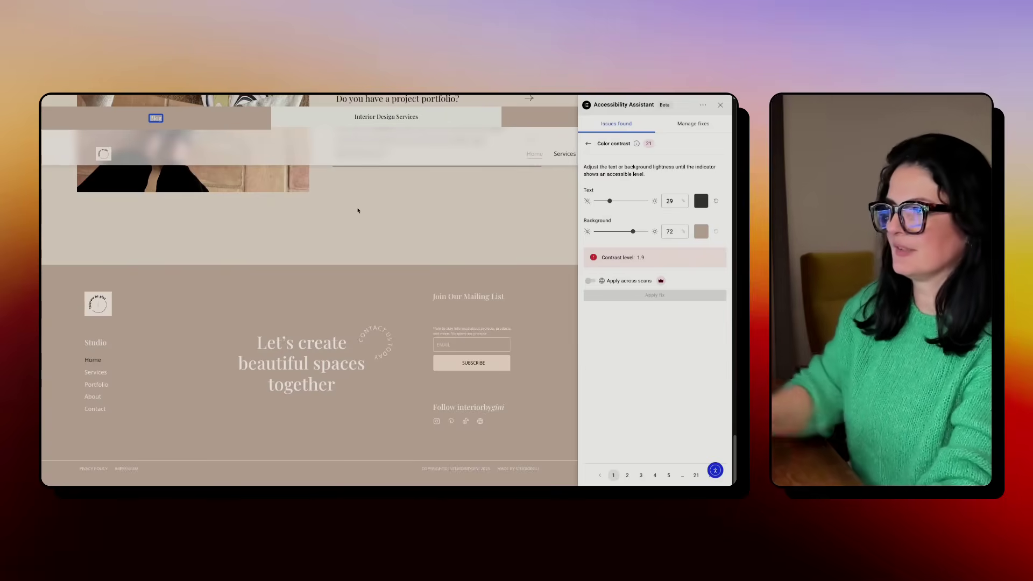
pyautogui.press('super+r')
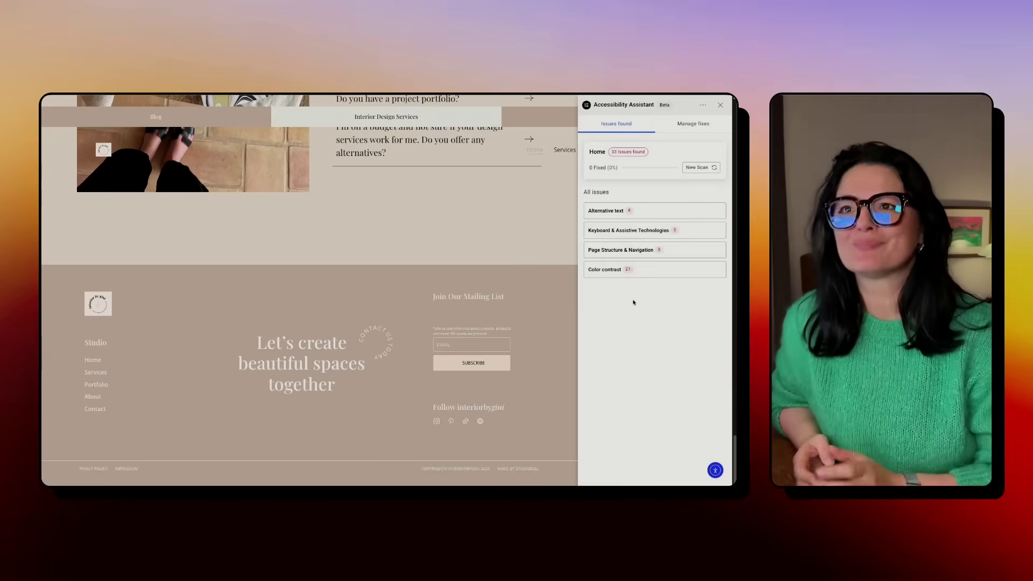
# In Manage headings, retag the footer Studio heading as H4 and apply.
pyautogui.click(703, 106)
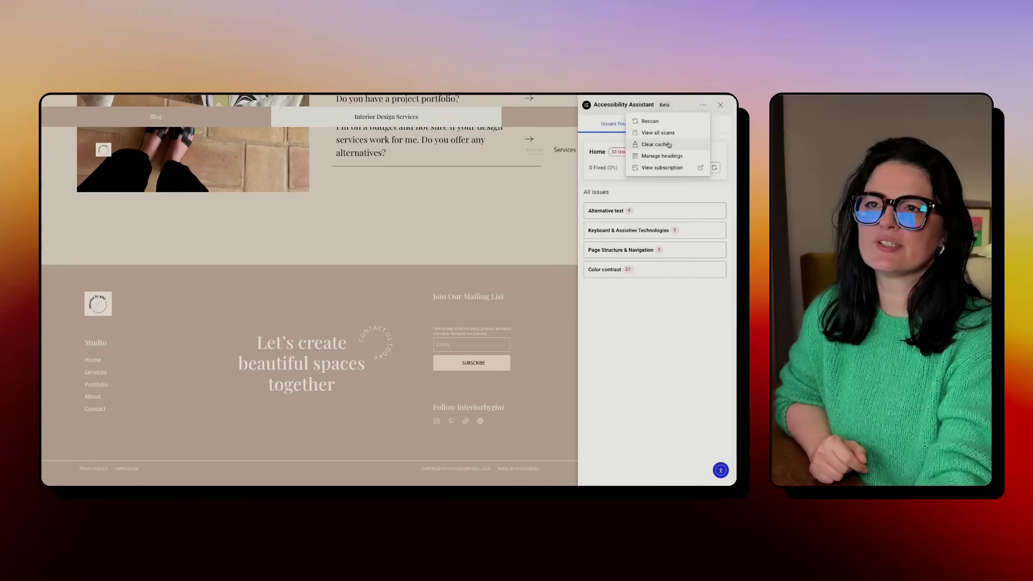
pyautogui.click(666, 156)
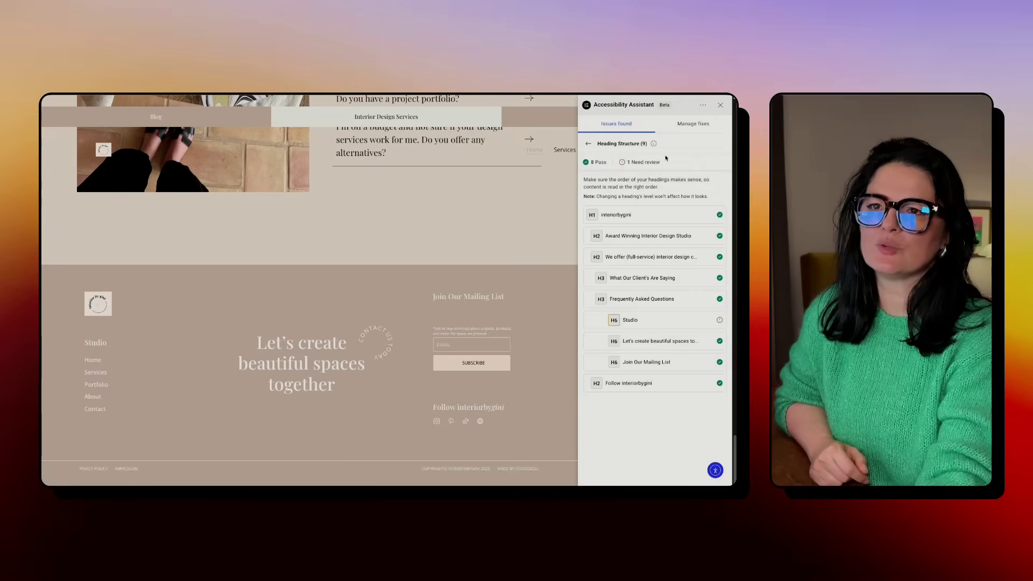
pyautogui.click(670, 323)
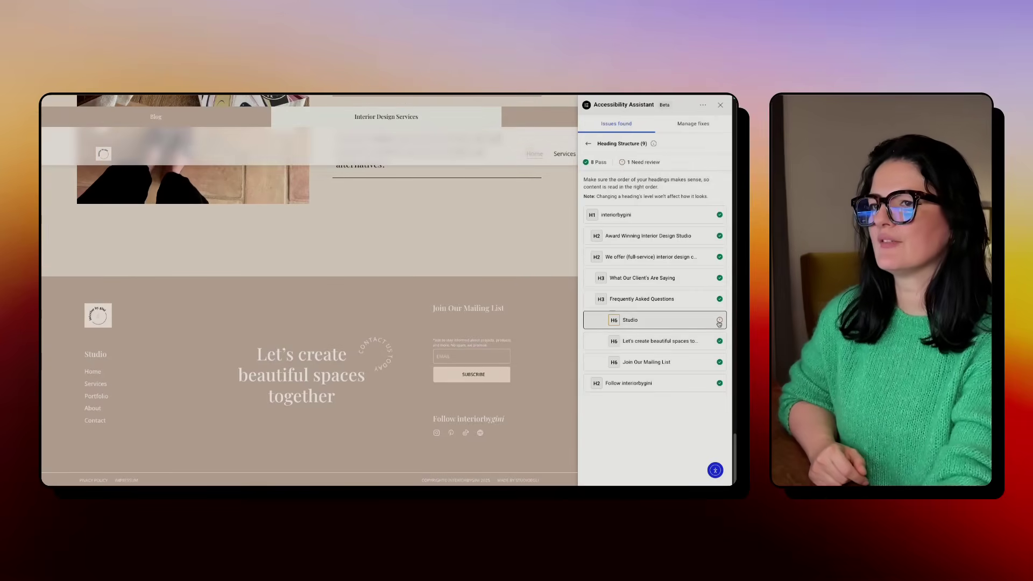
pyautogui.click(672, 322)
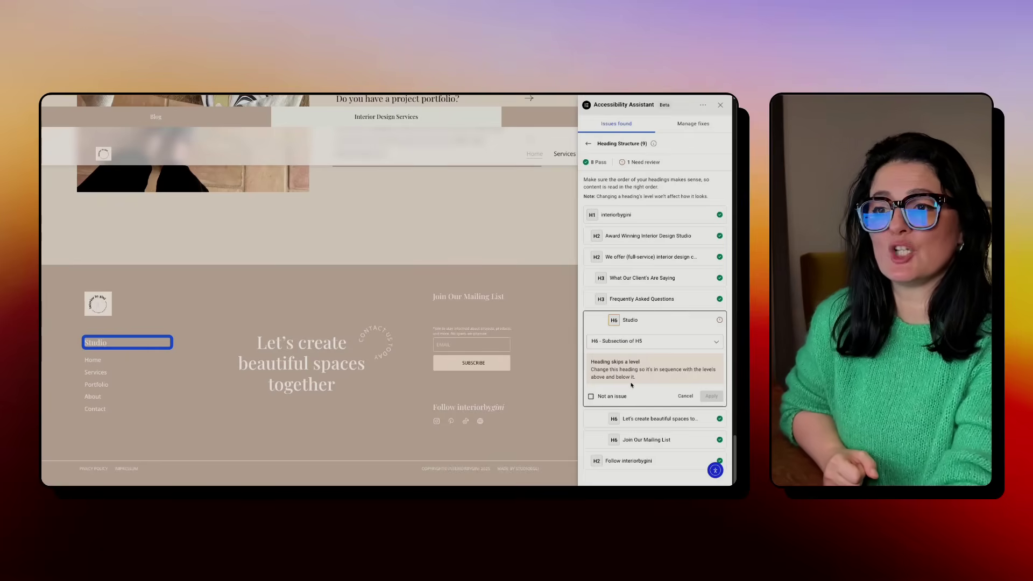
pyautogui.click(627, 341)
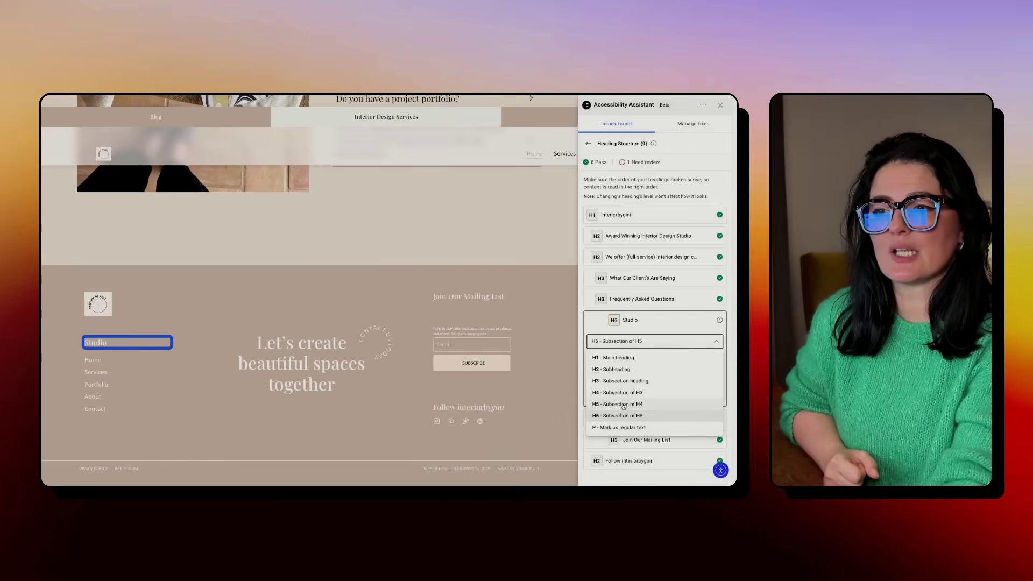
pyautogui.click(622, 393)
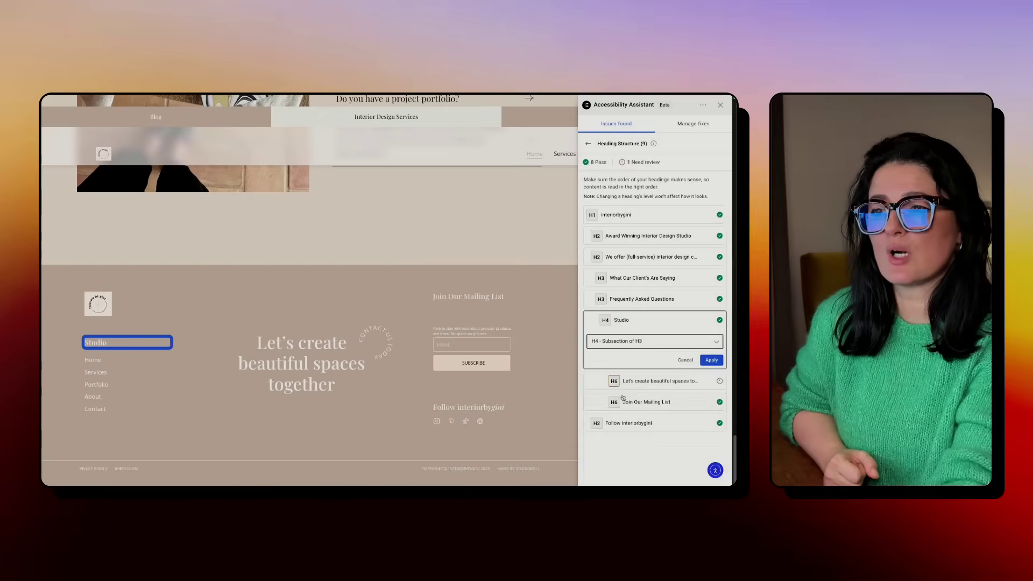
pyautogui.click(711, 359)
# Set Join Our Mailing List to H5 and 'Let's create beautiful spaces together' to H4.
pyautogui.click(689, 342)
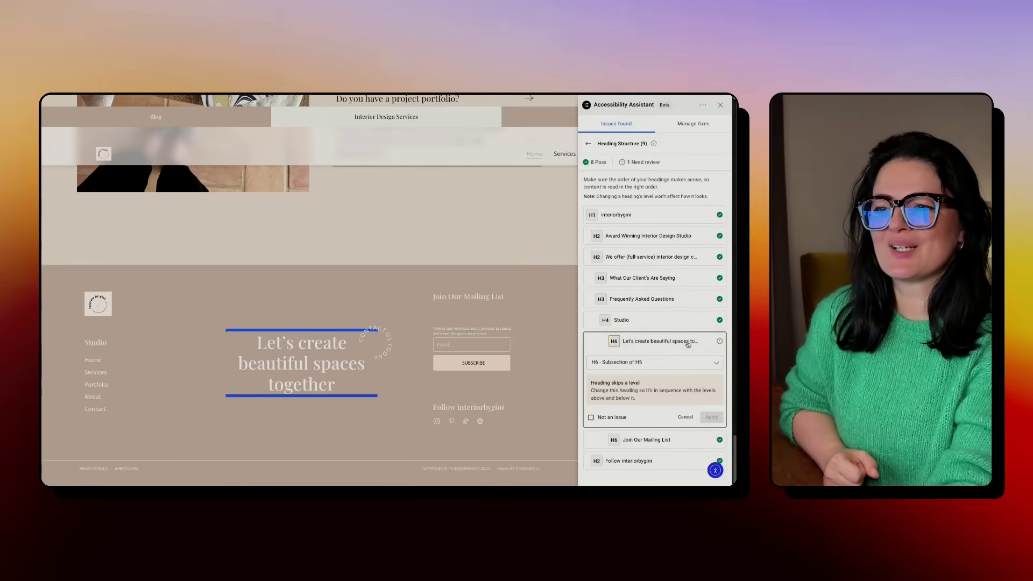
pyautogui.click(688, 362)
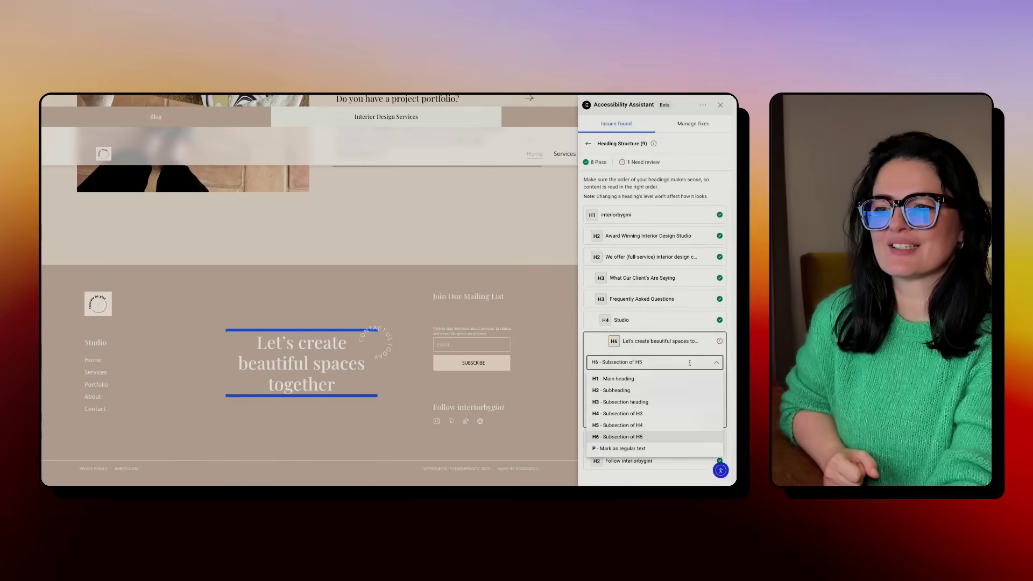
pyautogui.click(641, 417)
pyautogui.click(643, 405)
pyautogui.click(645, 383)
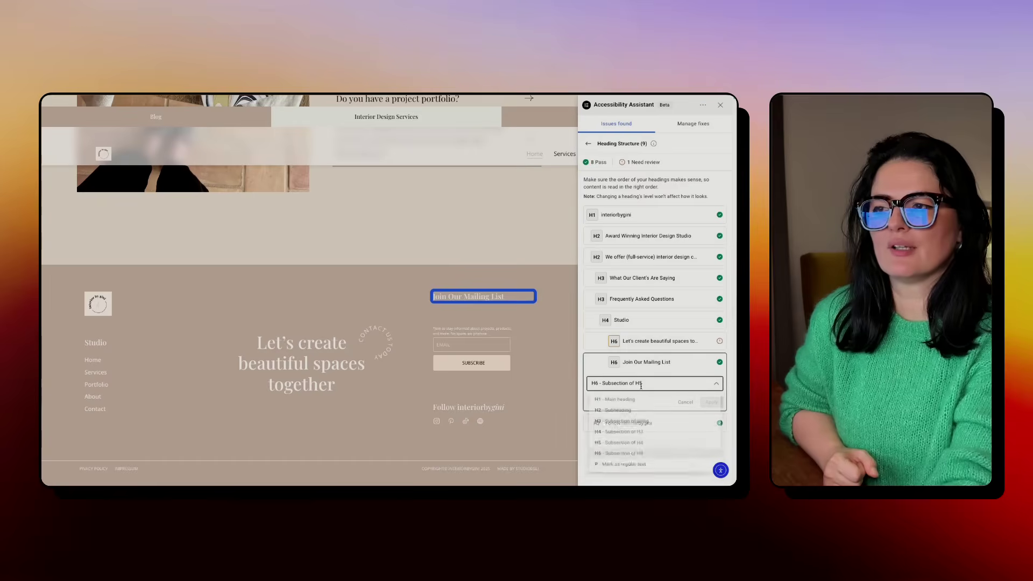
pyautogui.click(622, 446)
pyautogui.click(711, 401)
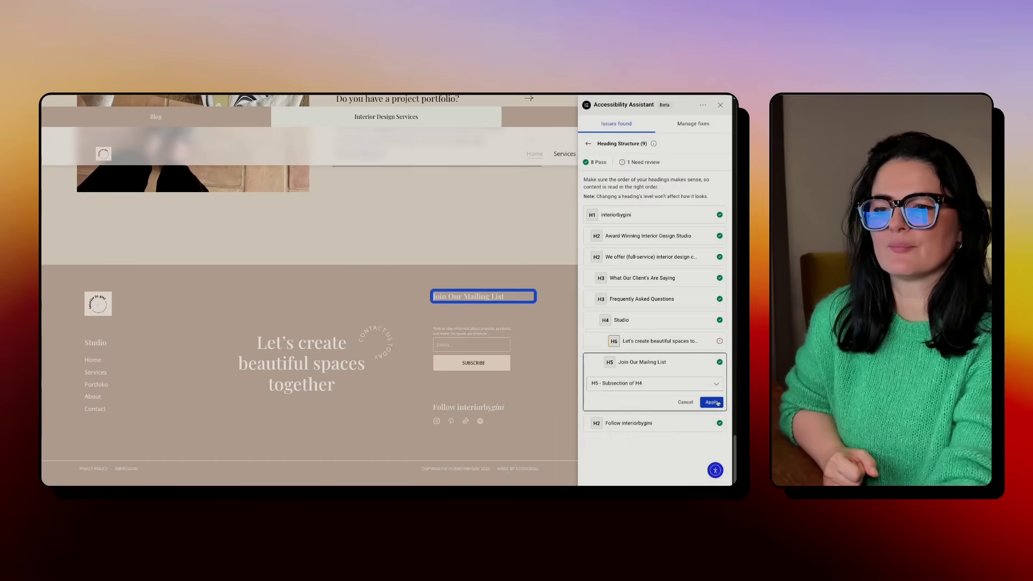
pyautogui.click(662, 340)
pyautogui.click(630, 361)
pyautogui.click(645, 341)
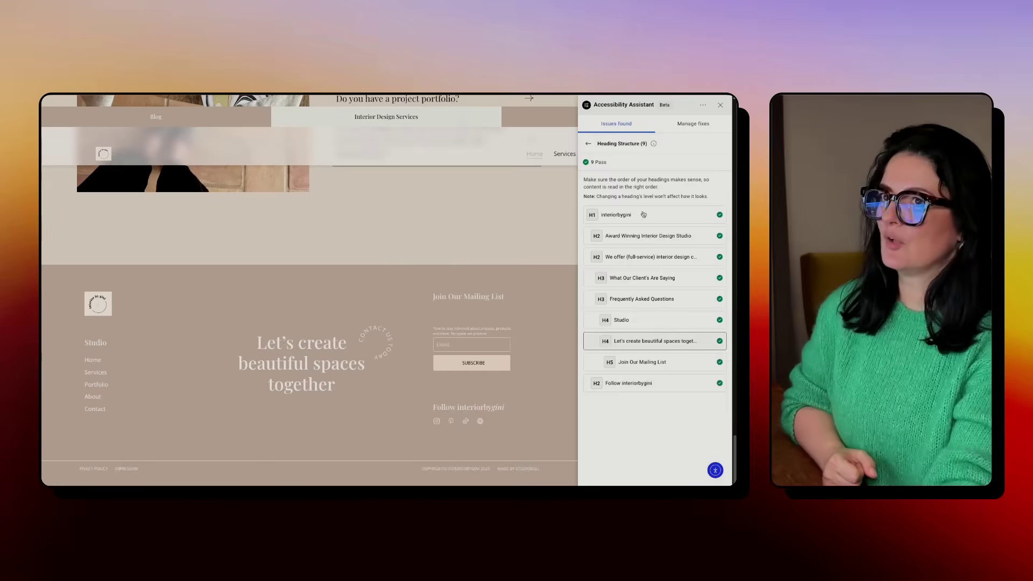
pyautogui.click(588, 143)
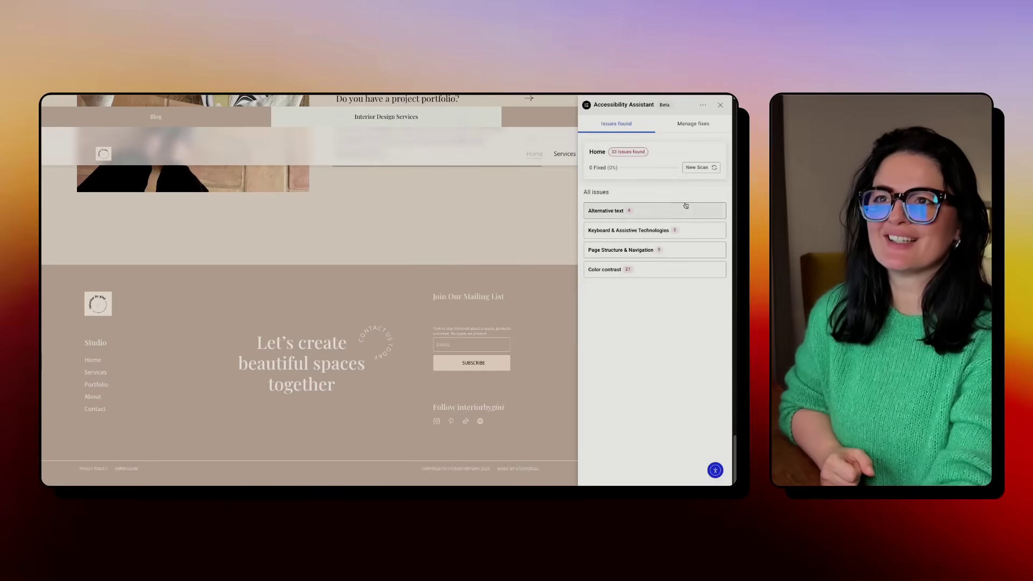
# Open the all-scans dashboard, check the Home scan's options, then go to the Pages list.
pyautogui.click(703, 104)
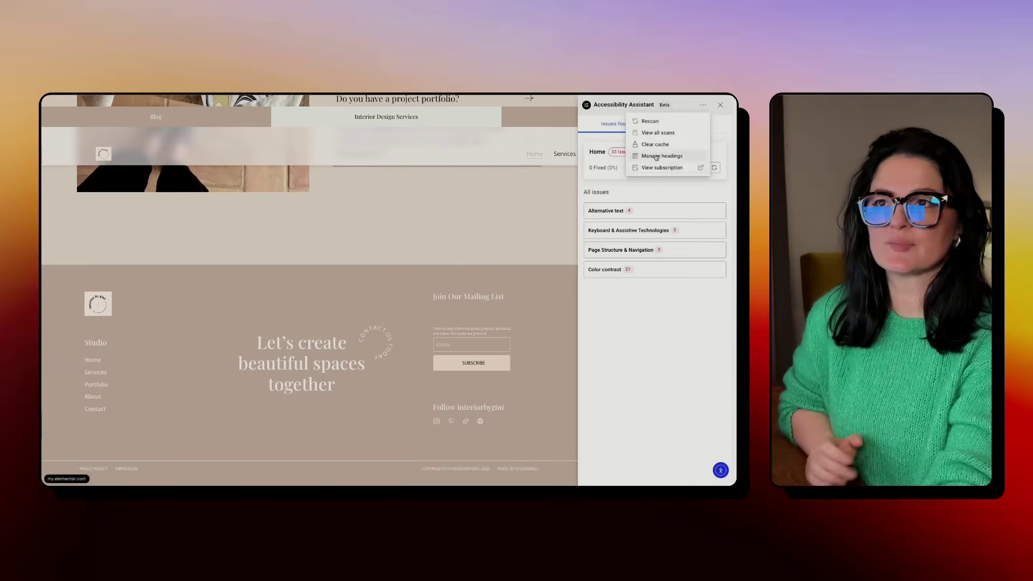
pyautogui.click(654, 138)
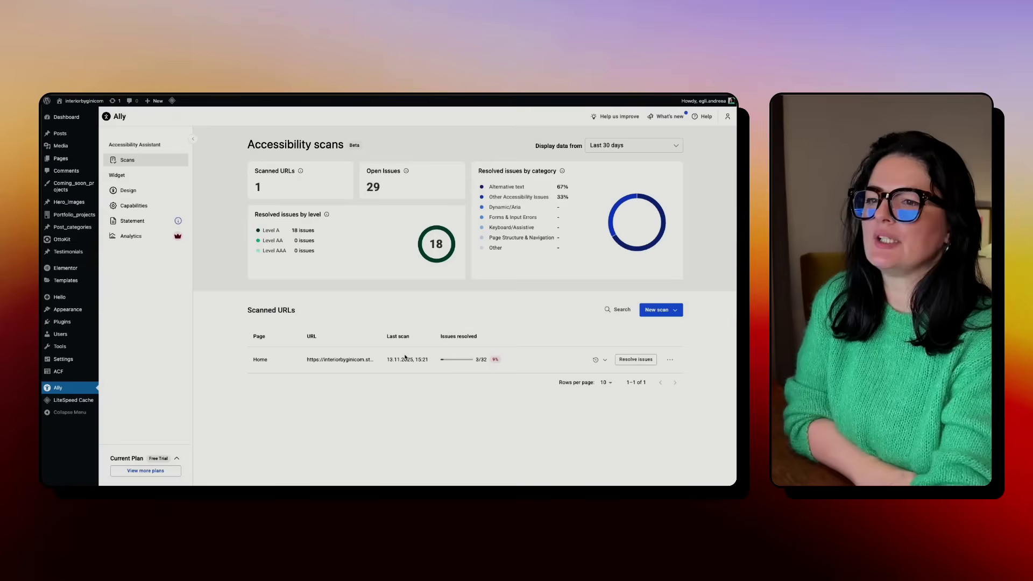
pyautogui.click(670, 359)
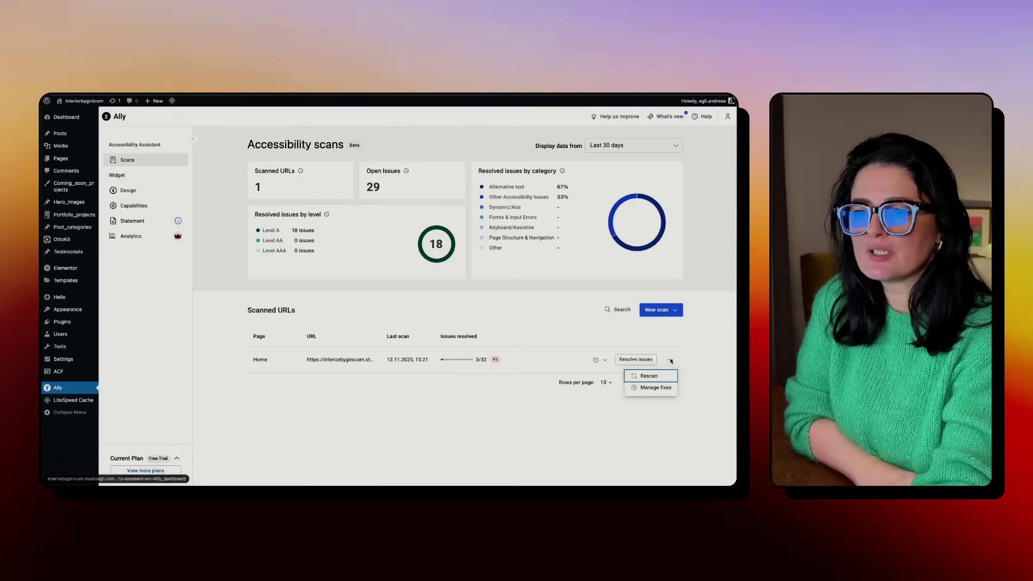
pyautogui.click(486, 410)
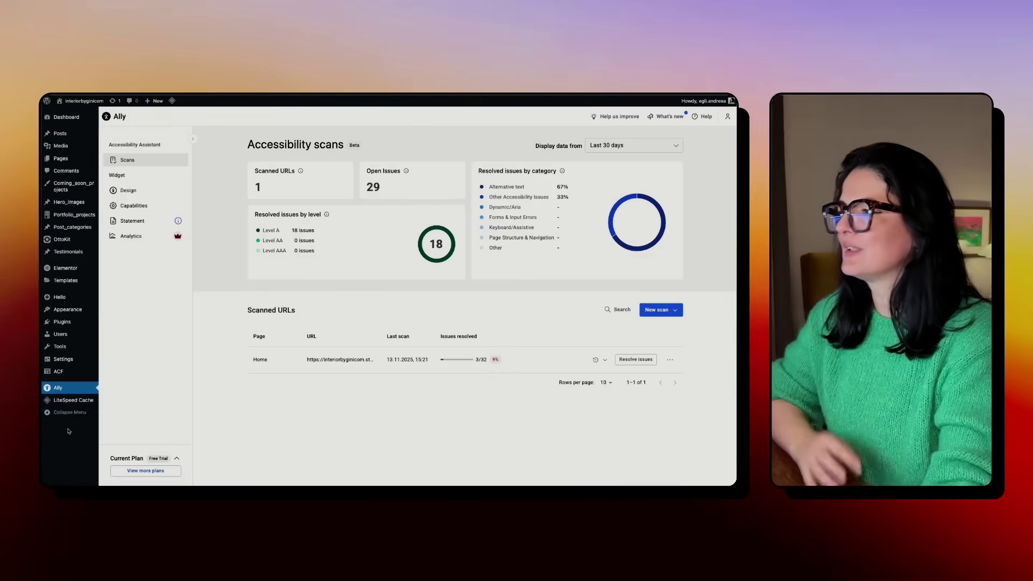
pyautogui.click(64, 160)
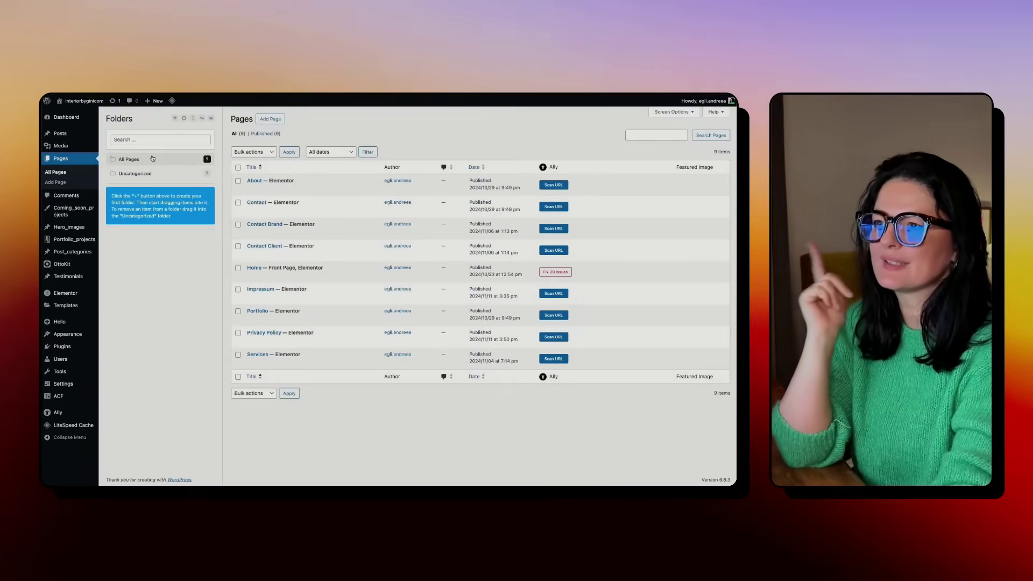
# Start an Ally accessibility scan of the contact page from the Pages list.
pyautogui.click(550, 251)
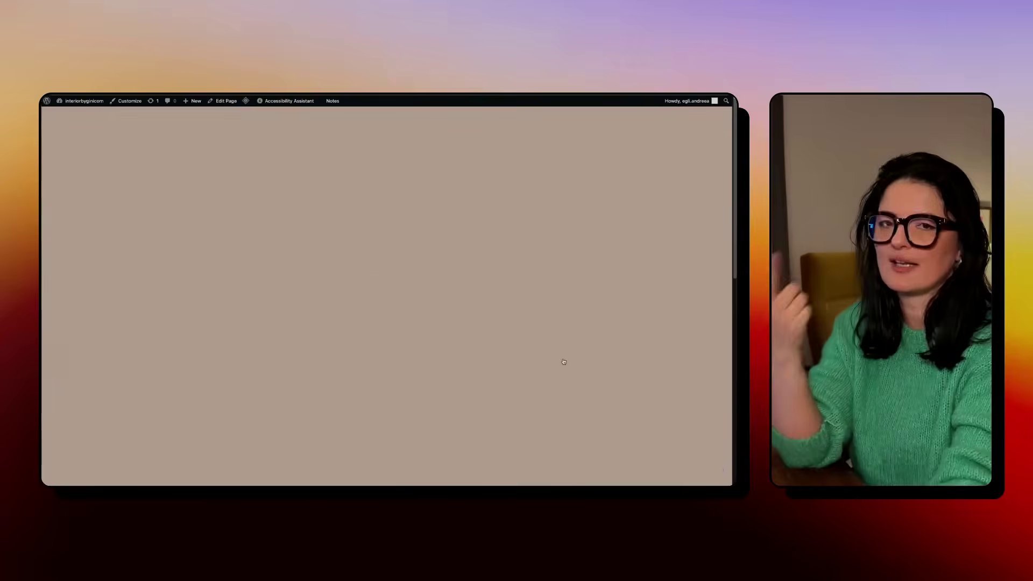